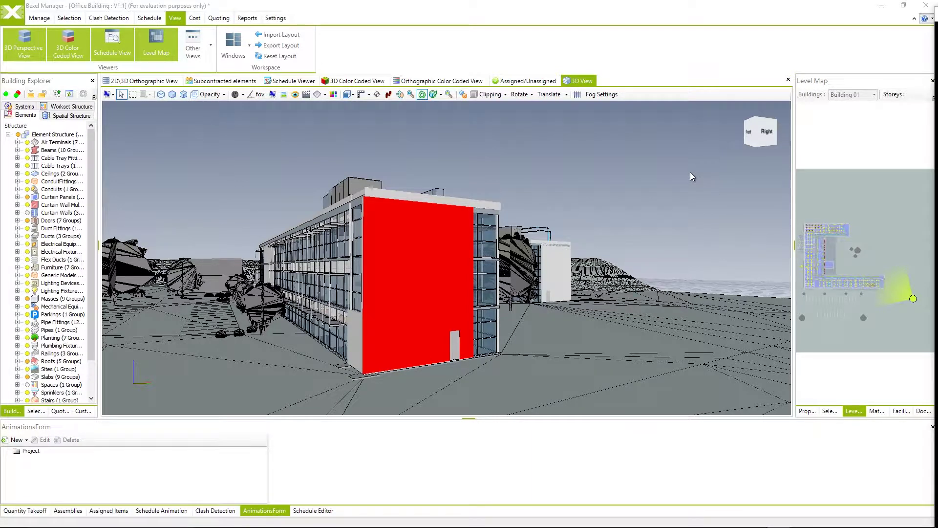
Switch the ribbon to the Manage tab to show the model-management commands
left_click(39, 18)
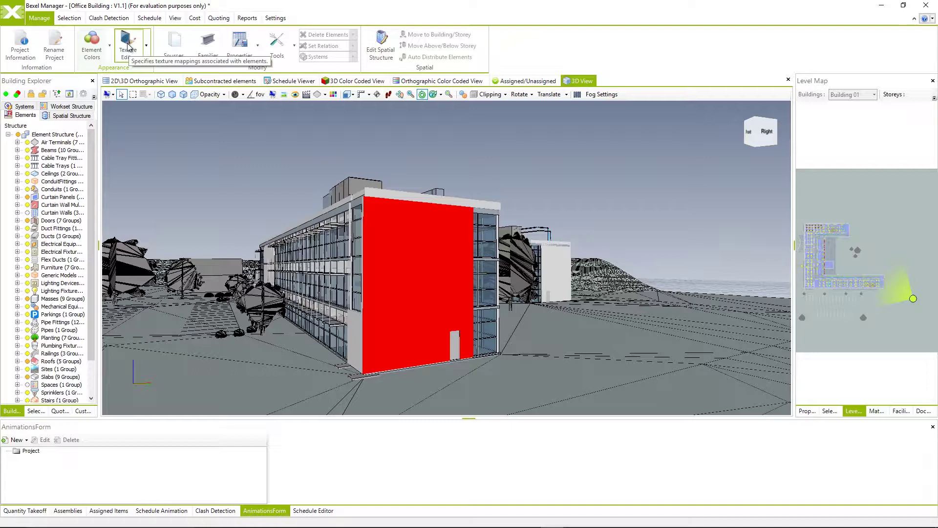
Open the Texture Editor and bring up the options for the empty Project folder
left_click(128, 46)
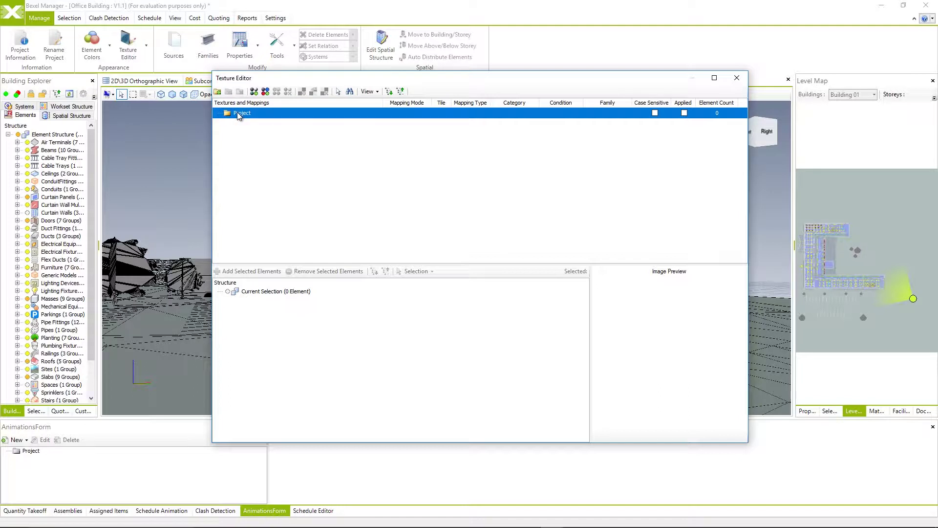
right_click(239, 115)
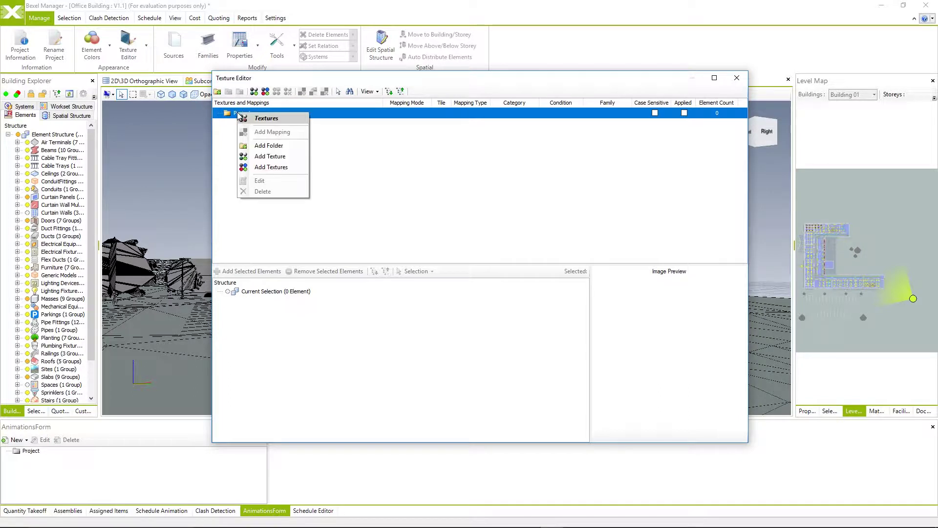
Add a new texture from the image file Bet ploce 3.6m.jpg
left_click(265, 158)
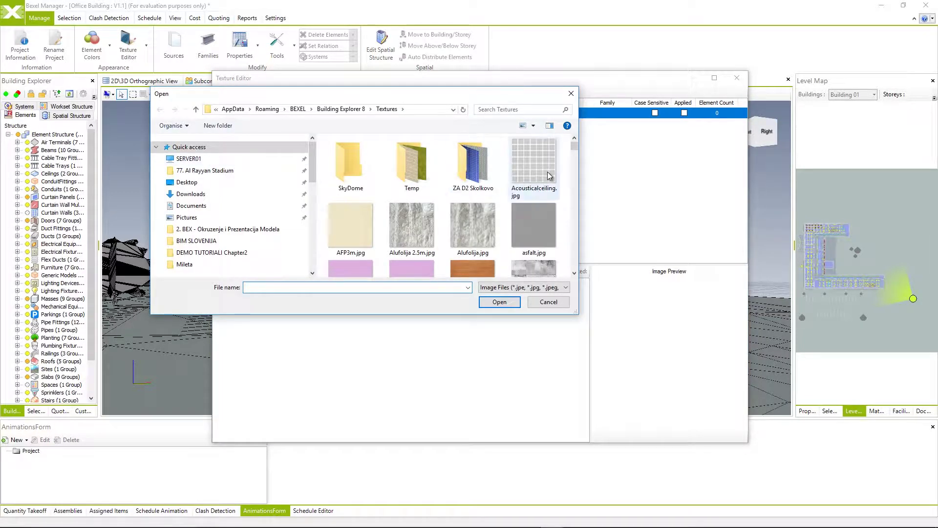
scroll(553, 172, "down", 2)
scroll(554, 172, "down", 1)
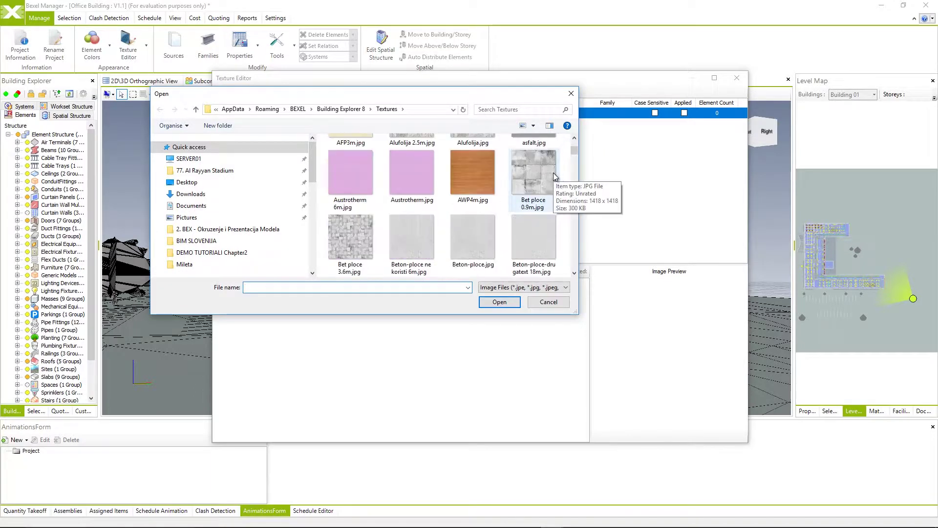
scroll(553, 172, "down", 1)
scroll(554, 173, "down", 1)
scroll(553, 172, "down", 1)
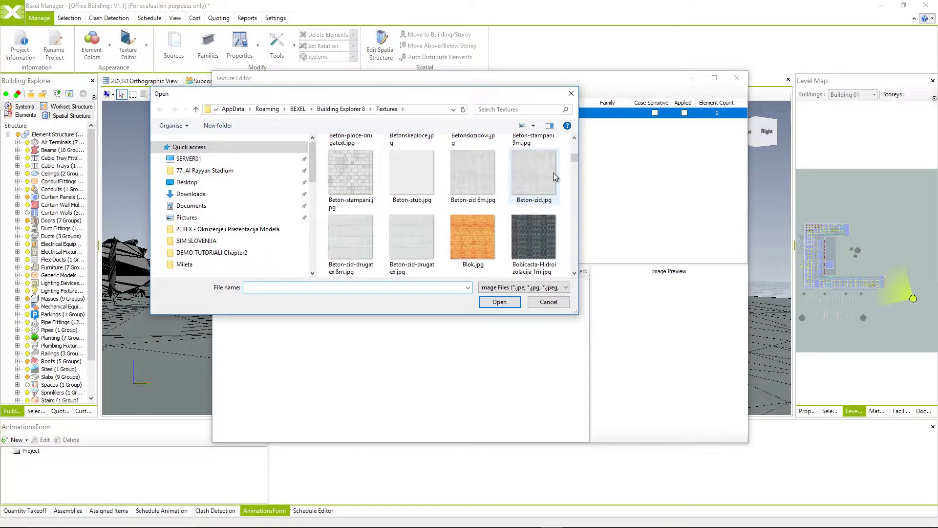
scroll(553, 172, "down", 1)
scroll(553, 172, "down", 1)
scroll(553, 172, "down", 1)
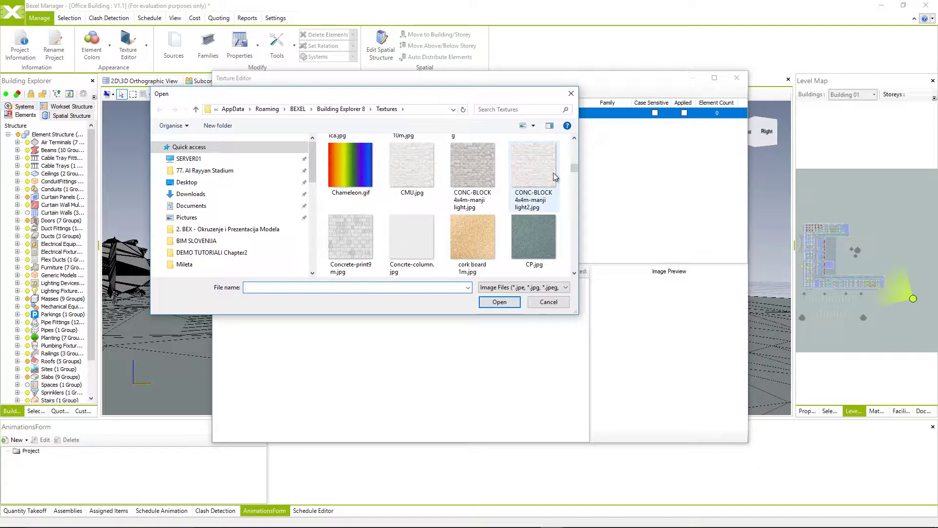
scroll(553, 172, "up", 2)
scroll(553, 172, "up", 2)
scroll(554, 172, "up", 1)
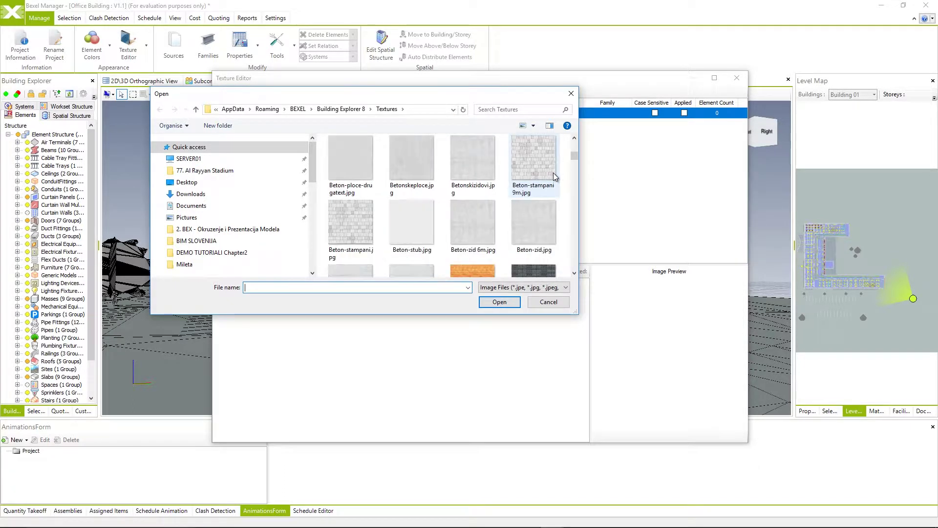
left_click(351, 163)
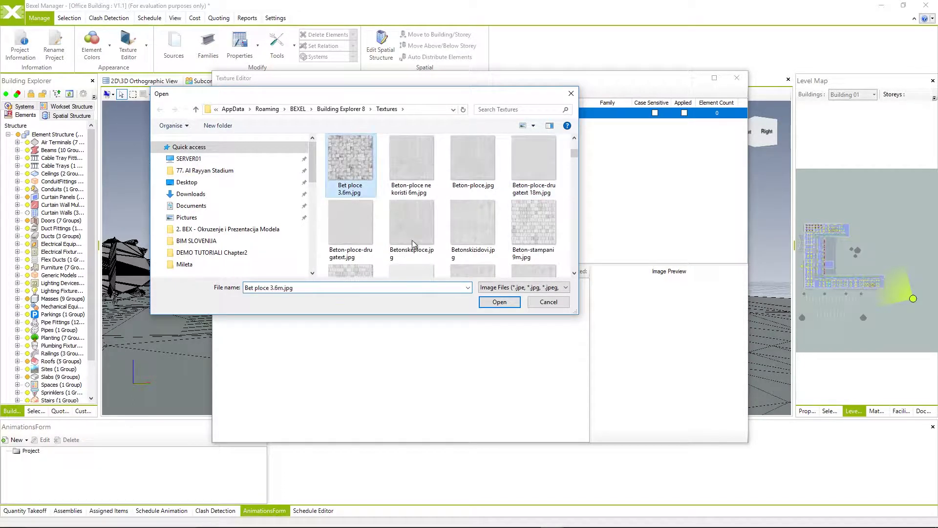
left_click(504, 306)
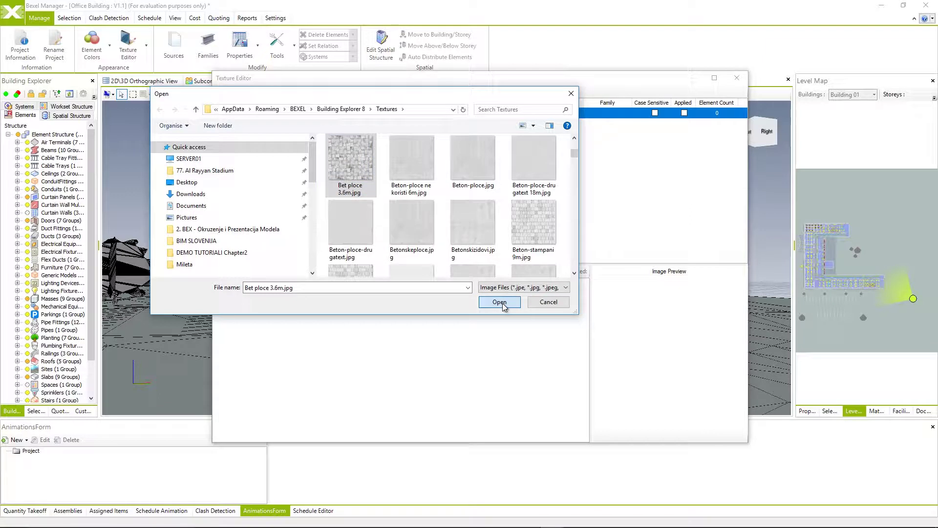
left_click(503, 304)
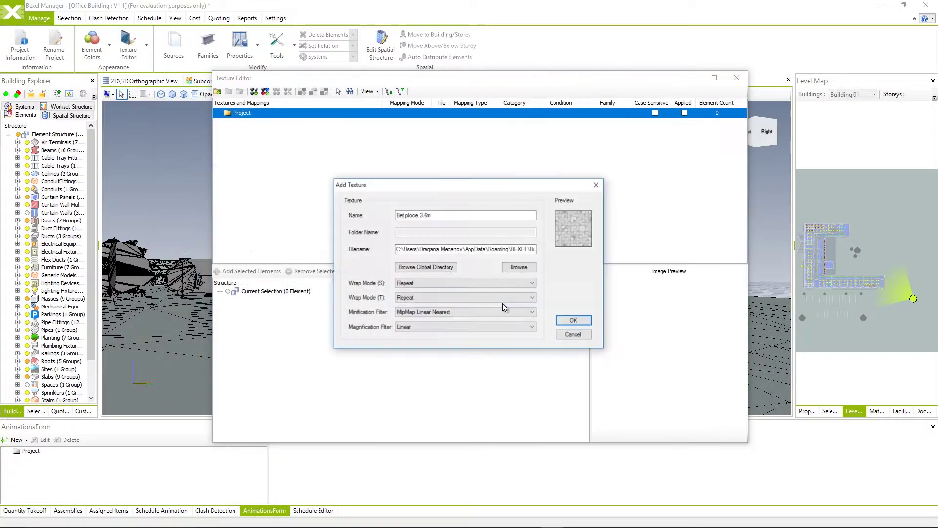
Rename the texture to Pavement and inspect the image properties of asfalt.jpg
left_click_drag(438, 217, 391, 220)
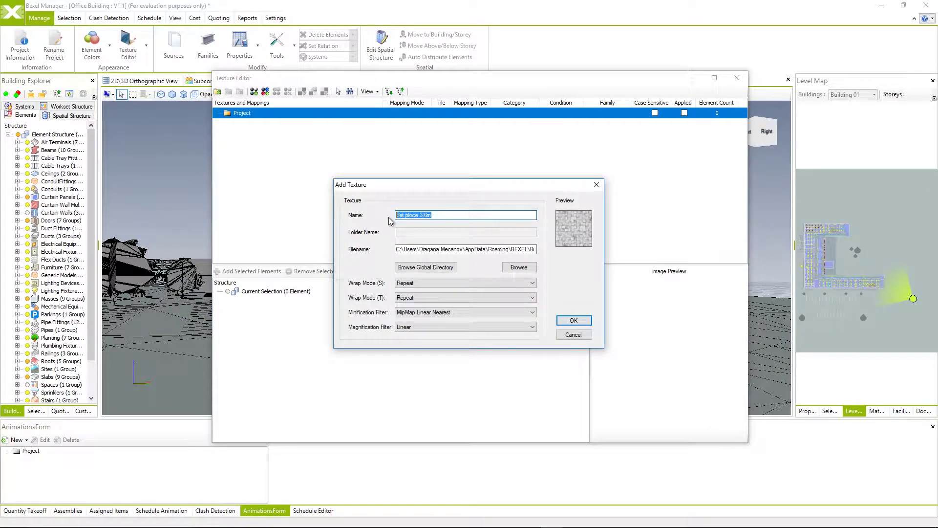
type("Pavement")
left_click(437, 269)
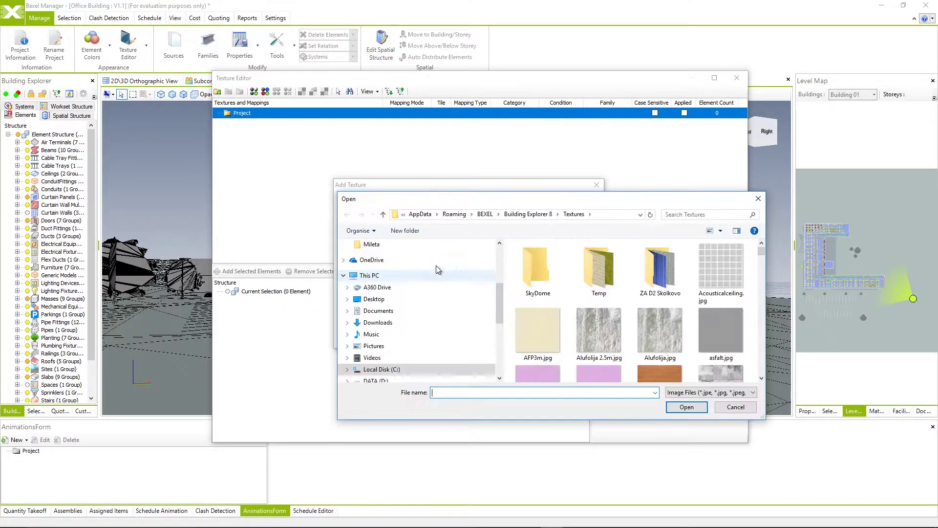
right_click(706, 334)
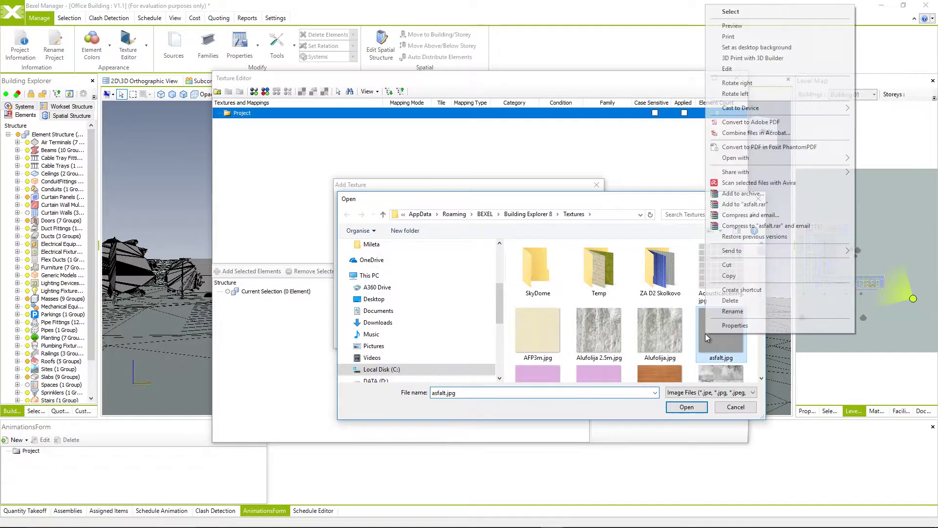
left_click(737, 325)
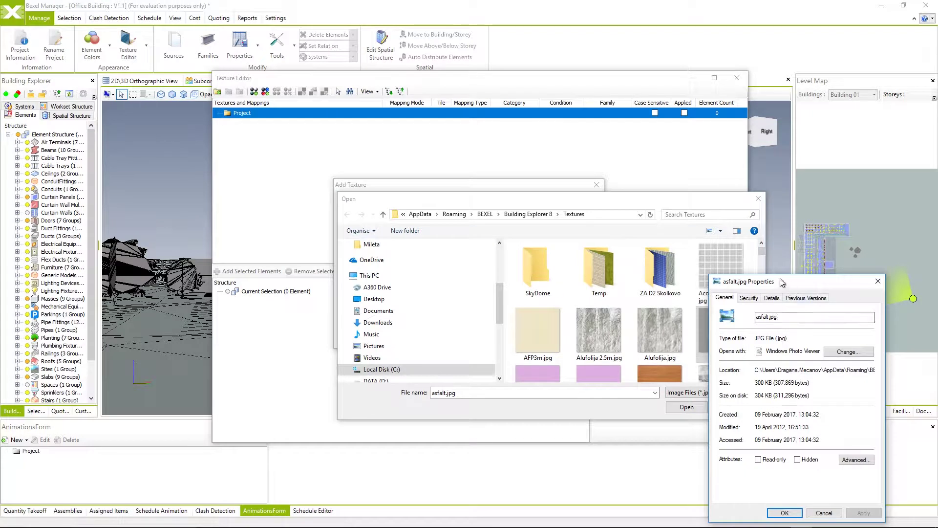
left_click_drag(802, 218, 591, 206)
left_click(576, 225)
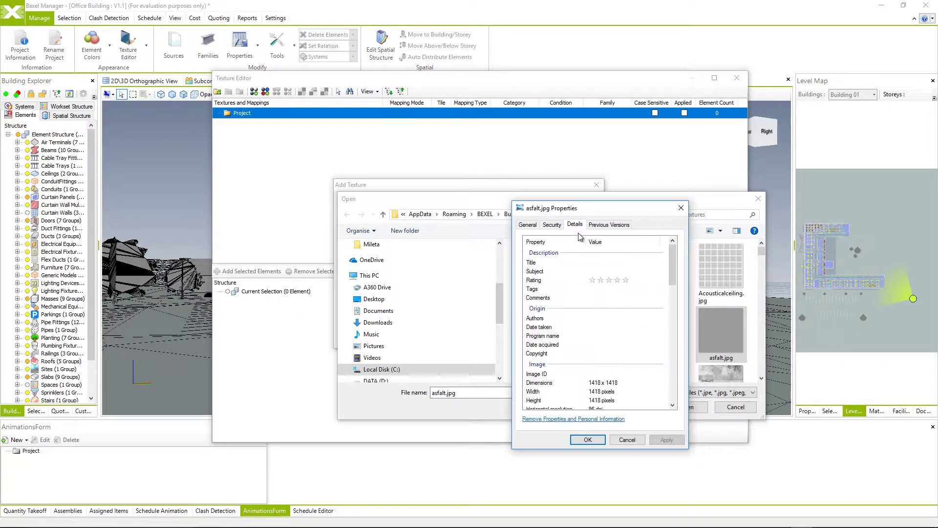
left_click_drag(670, 262, 670, 284)
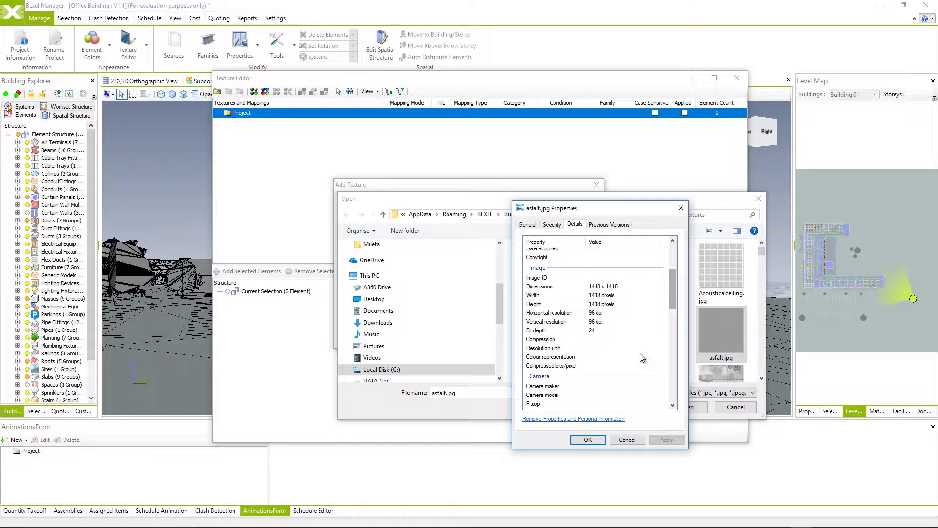
left_click(630, 440)
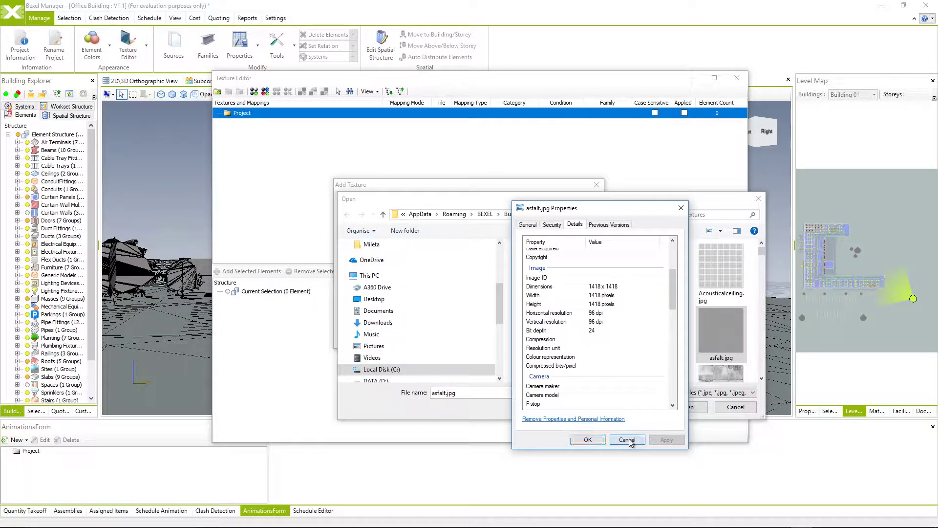
Check Alufolija 2.5m.jpg's image details, keep the original image, and create the Pavement texture
right_click(594, 336)
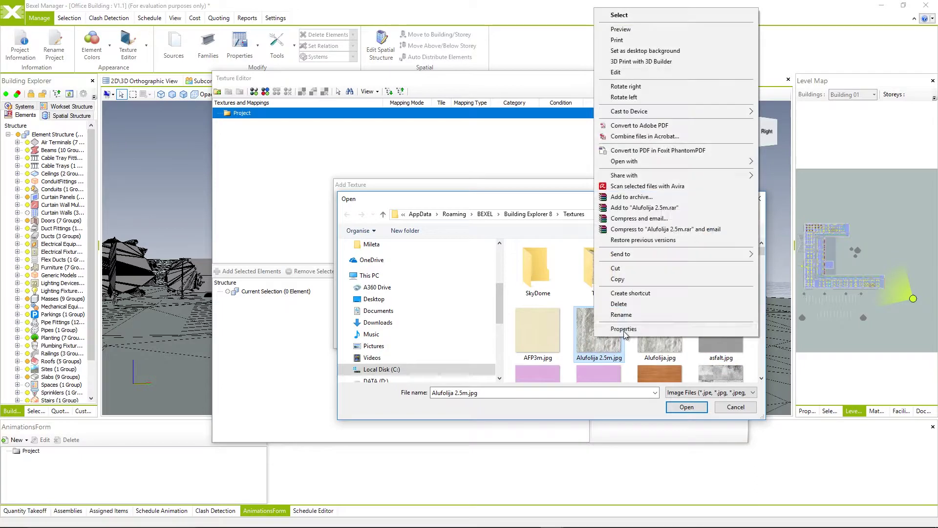
left_click(628, 330)
left_click(661, 297)
scroll(708, 393, "down", 2)
scroll(727, 414, "down", 2)
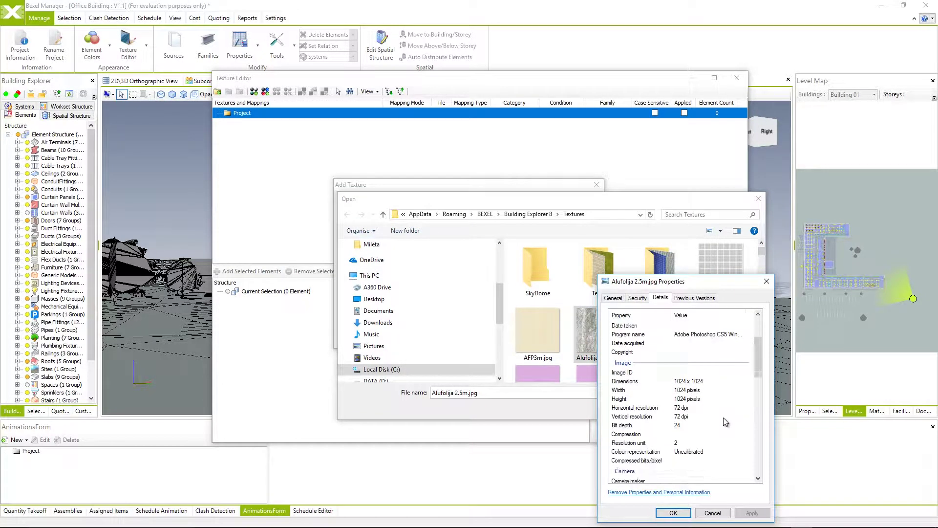
left_click(717, 510)
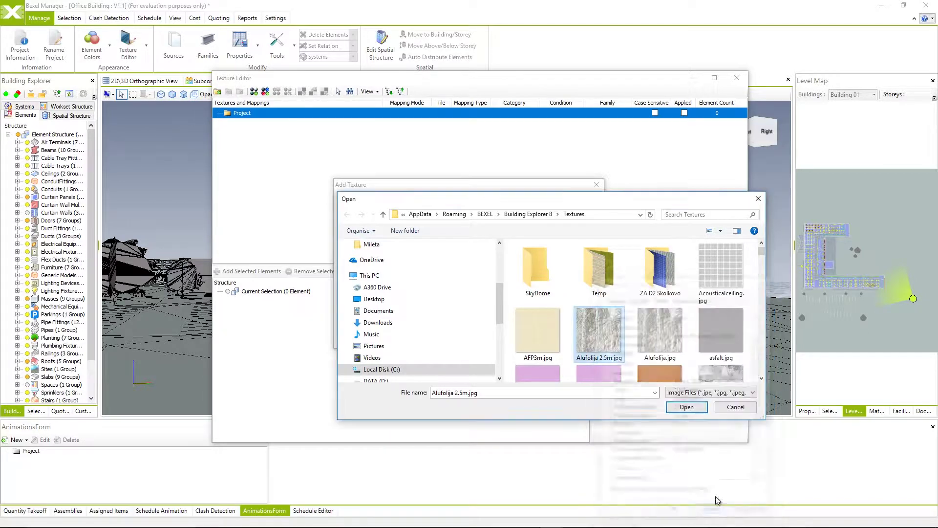
left_click(729, 411)
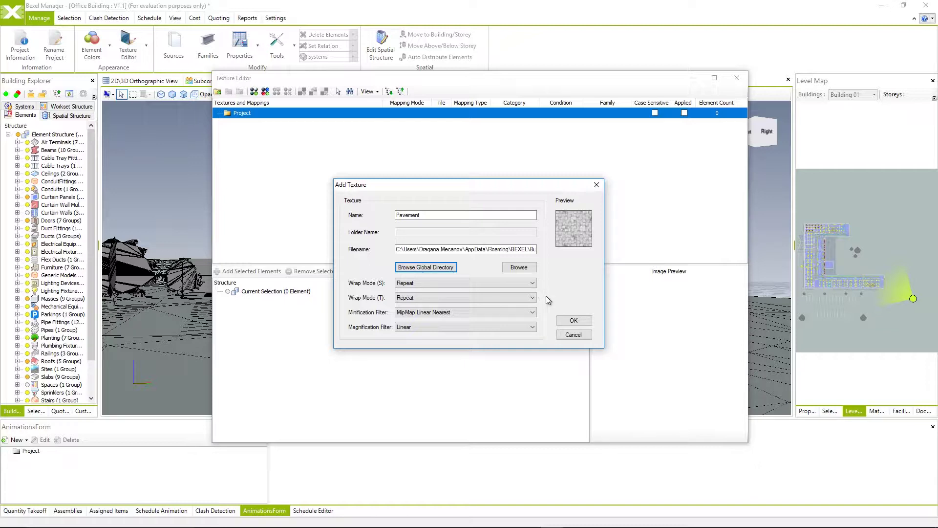
left_click(573, 321)
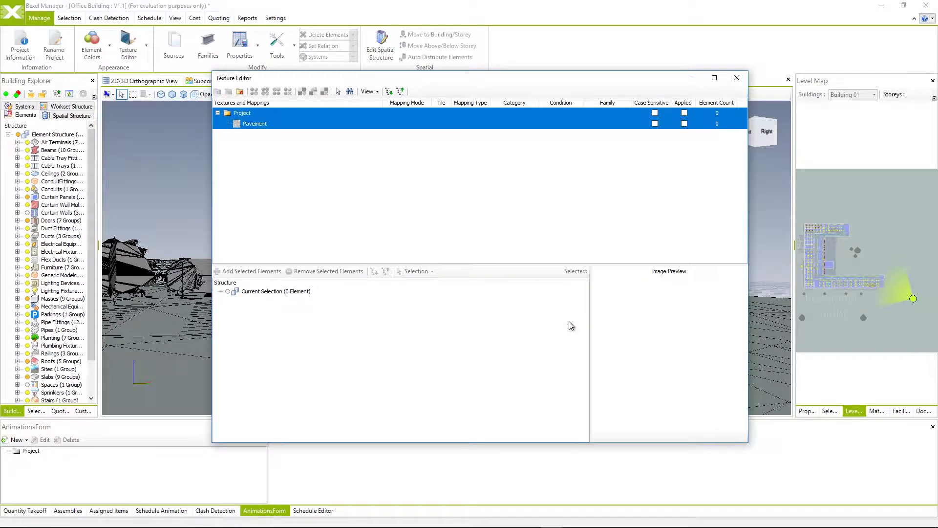
Preview Pavement, select the courtyard floor slab from an aerial view, and reopen the Texture Editor
left_click(343, 215)
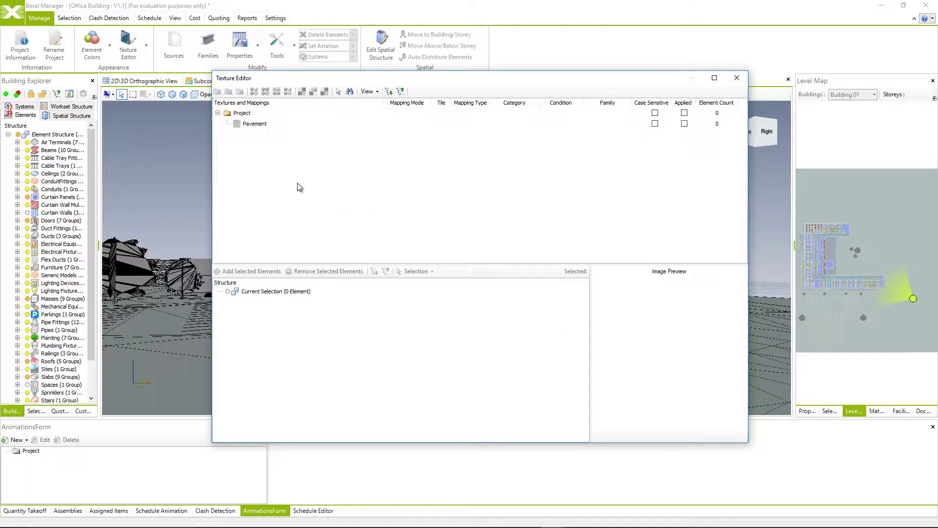
left_click(253, 125)
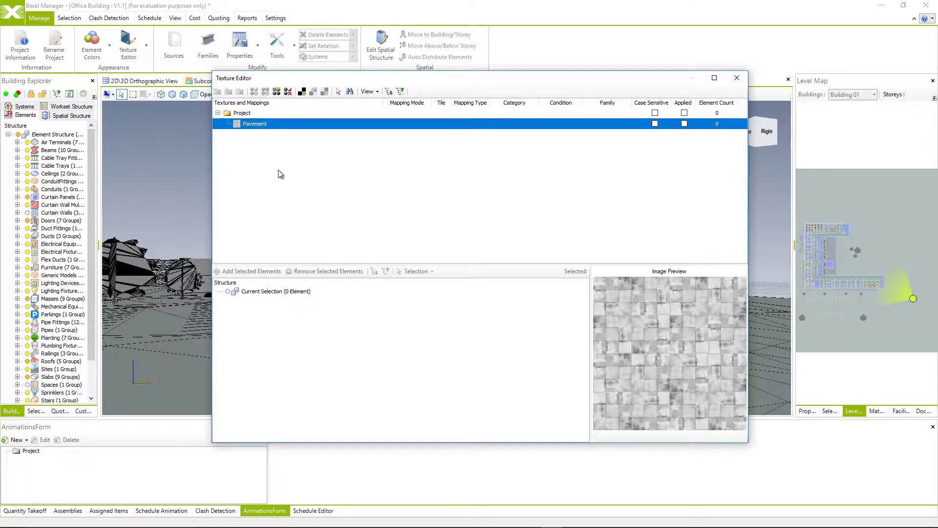
left_click(737, 78)
mouse_move(624, 196)
left_mouse_down()
mouse_move(588, 231)
mouse_move(482, 246)
left_mouse_up()
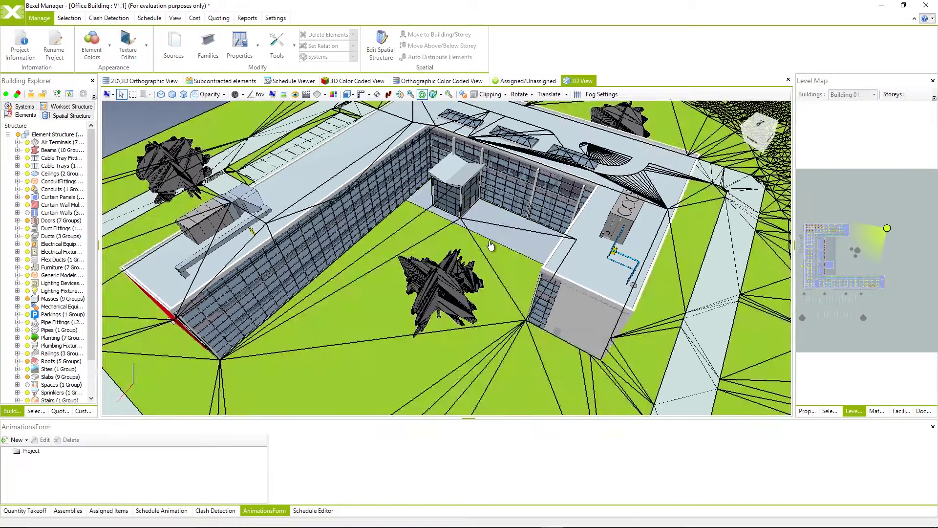
left_click(501, 234)
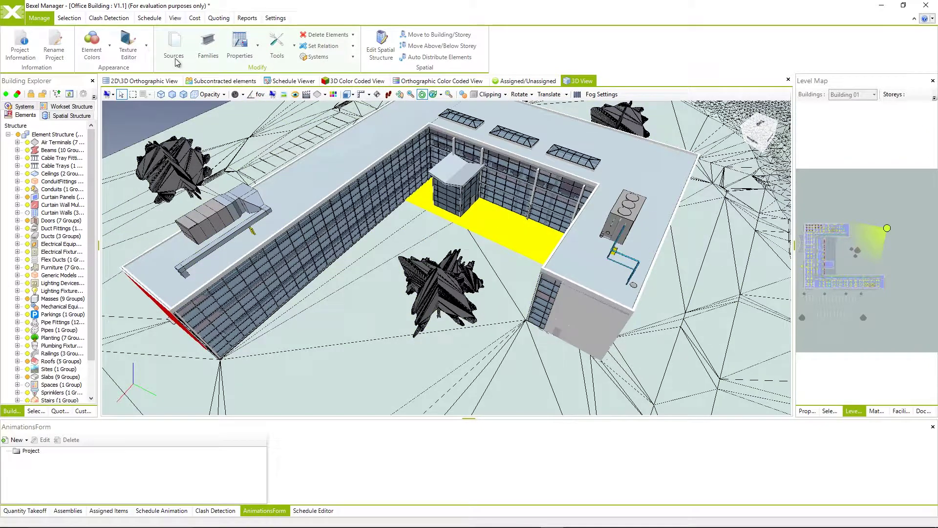
left_click(126, 46)
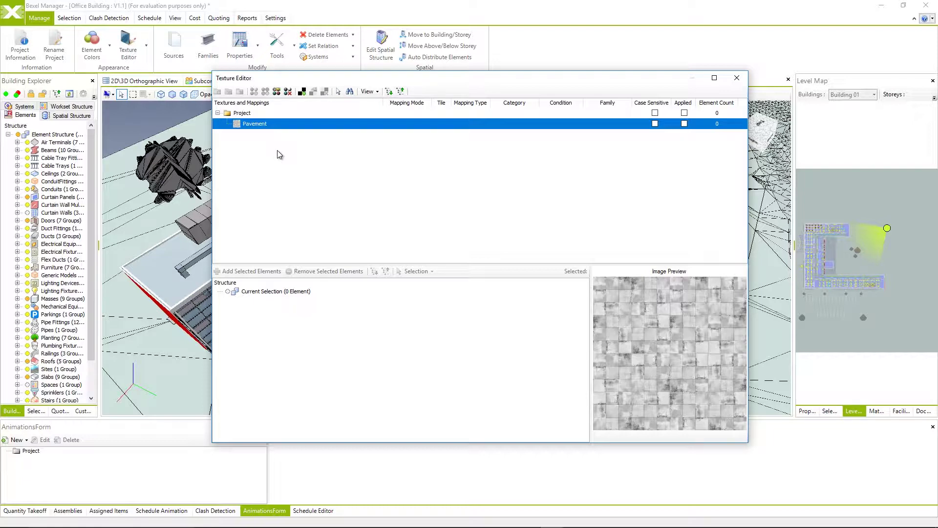
Shrink and move the Texture Editor aside so the selected courtyard slab is visible
left_click_drag(493, 77, 353, 78)
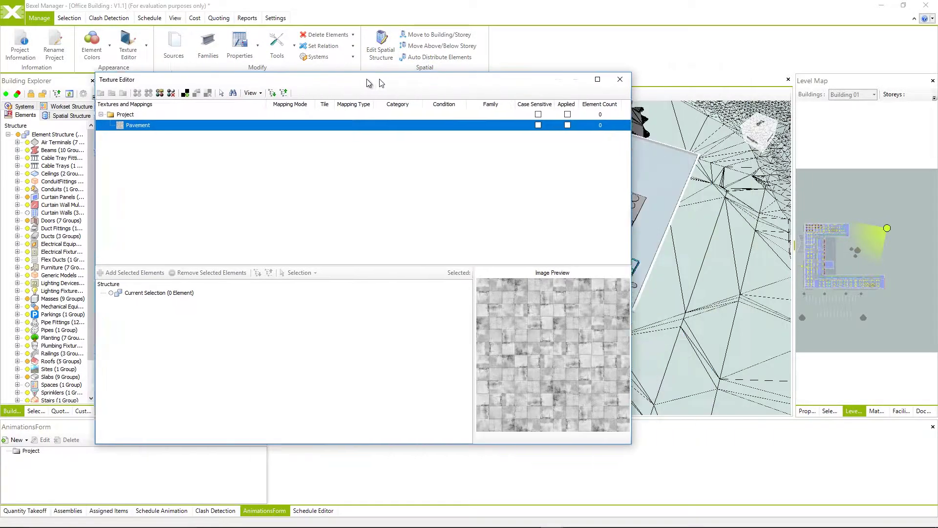
left_click_drag(606, 442, 557, 428)
left_click_drag(440, 82, 329, 86)
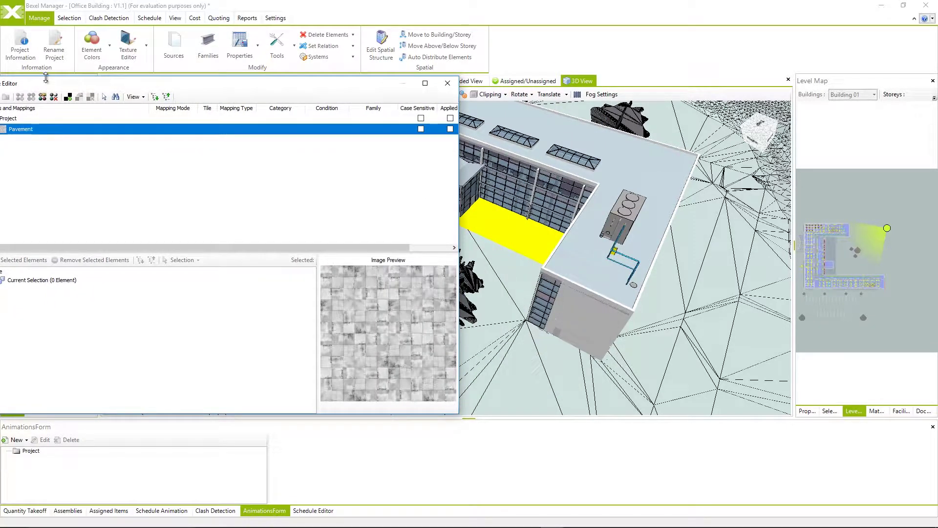
Add a Pavement36m mapping with 3.6 m tiles and apply it to the courtyard slab
right_click(15, 128)
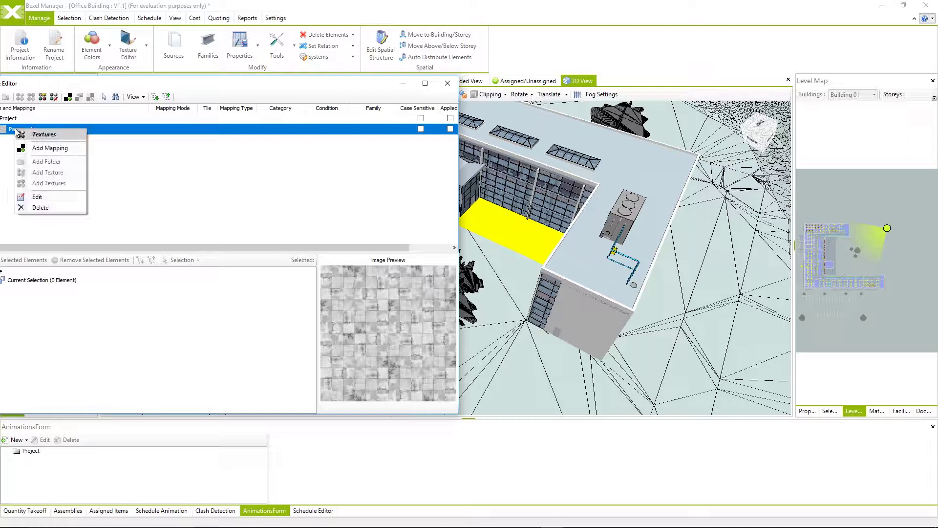
left_click(48, 148)
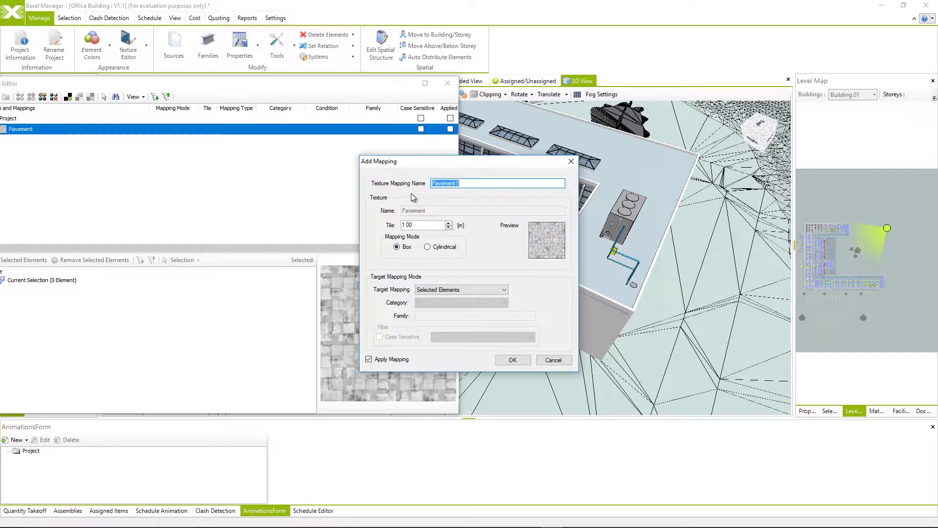
left_click_drag(464, 185, 456, 195)
type("3.6m")
left_click(403, 225)
type("3.")
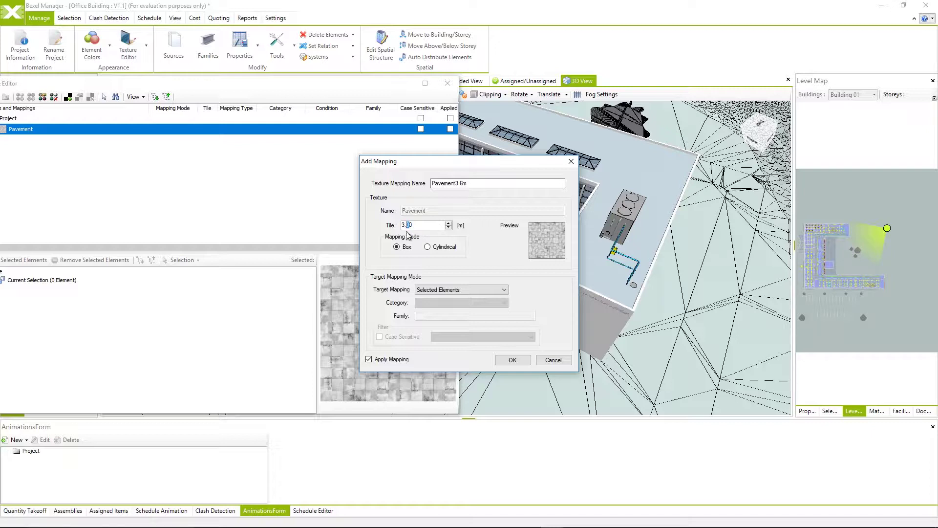
type("6")
left_click(508, 361)
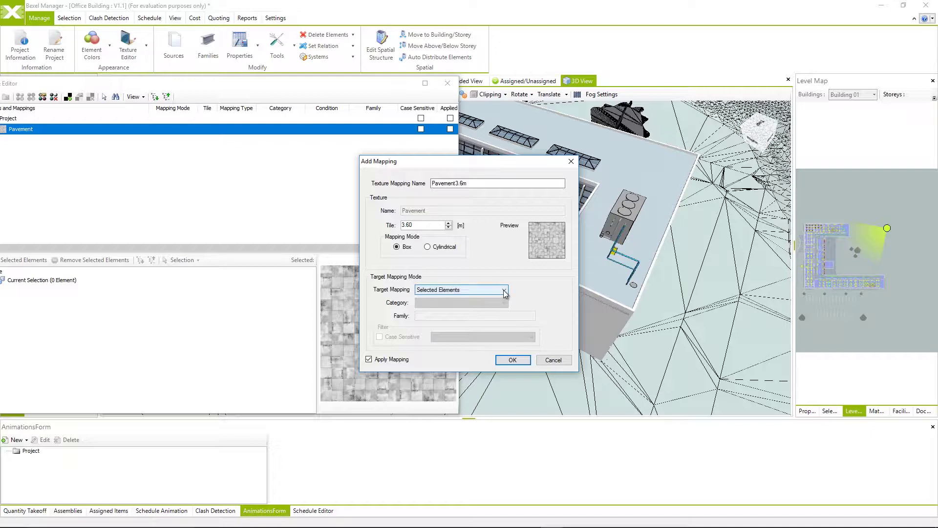
left_click(506, 363)
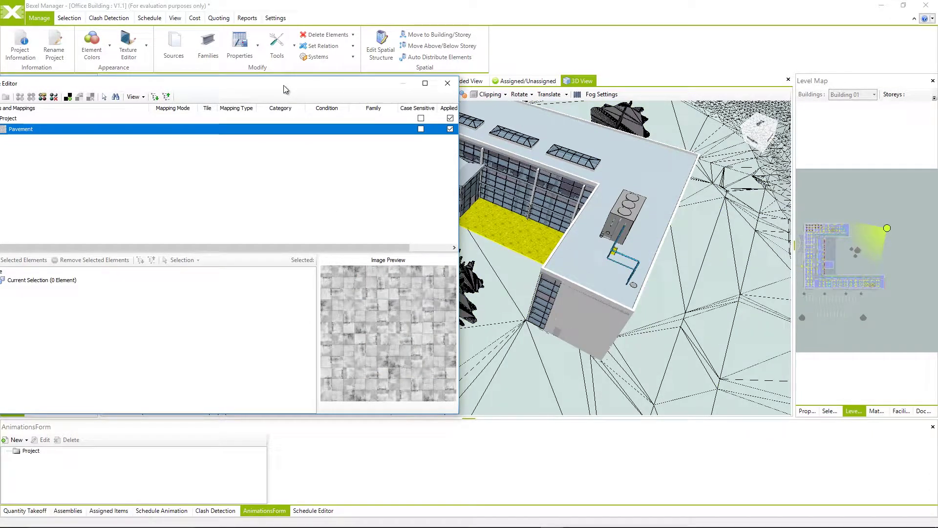
left_click(447, 83)
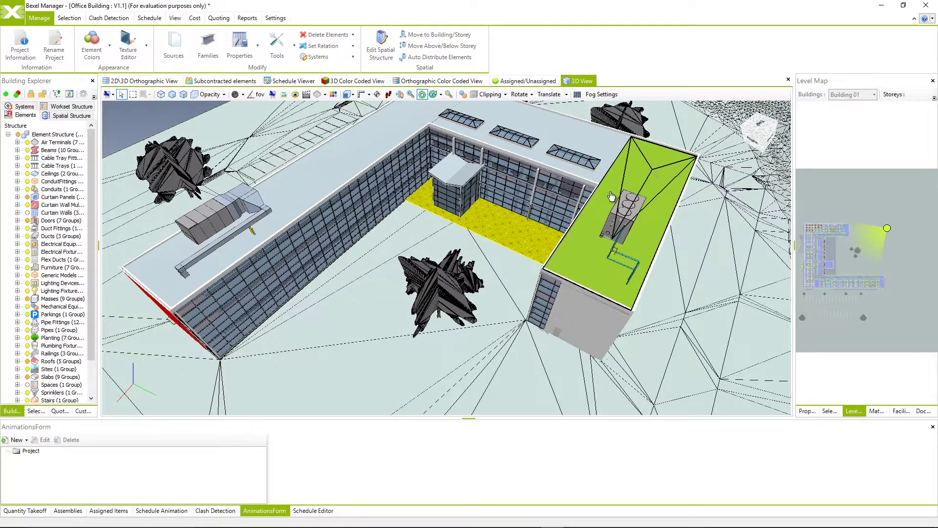
Deselect everything and inspect the paved courtyard up close beside the entrance canopy
left_click(536, 242)
scroll(488, 248, "up", 2)
scroll(486, 248, "up", 2)
scroll(459, 275, "up", 2)
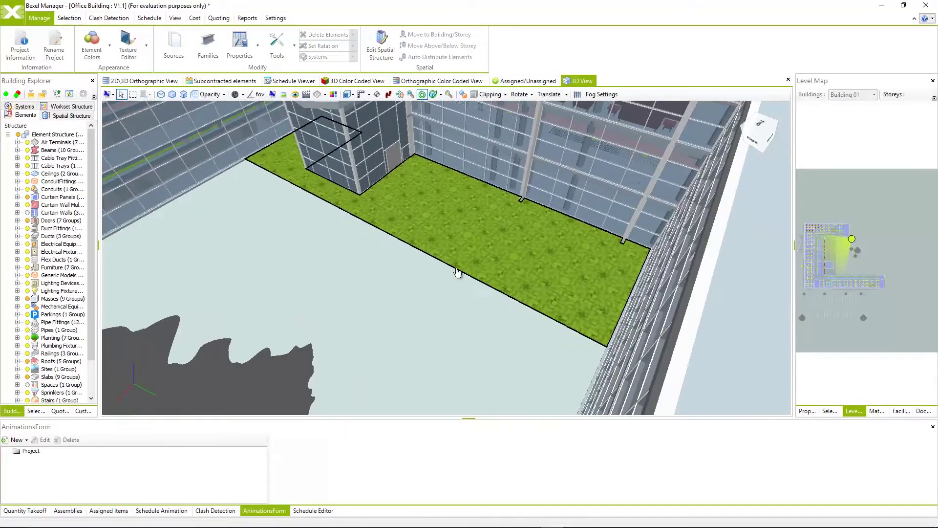
scroll(429, 315, "up", 2)
mouse_move(429, 316)
left_mouse_down()
mouse_move(442, 309)
mouse_move(372, 340)
mouse_move(709, 144)
left_mouse_up()
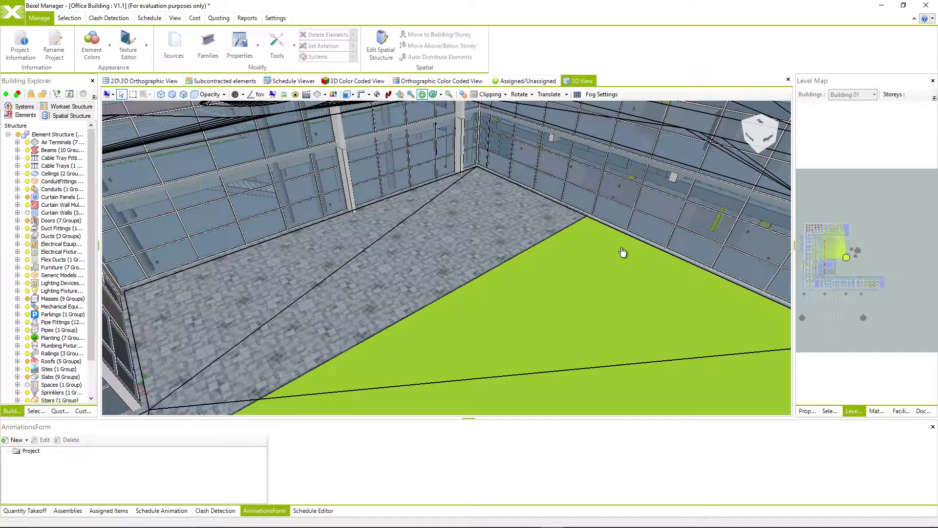
key("Down")
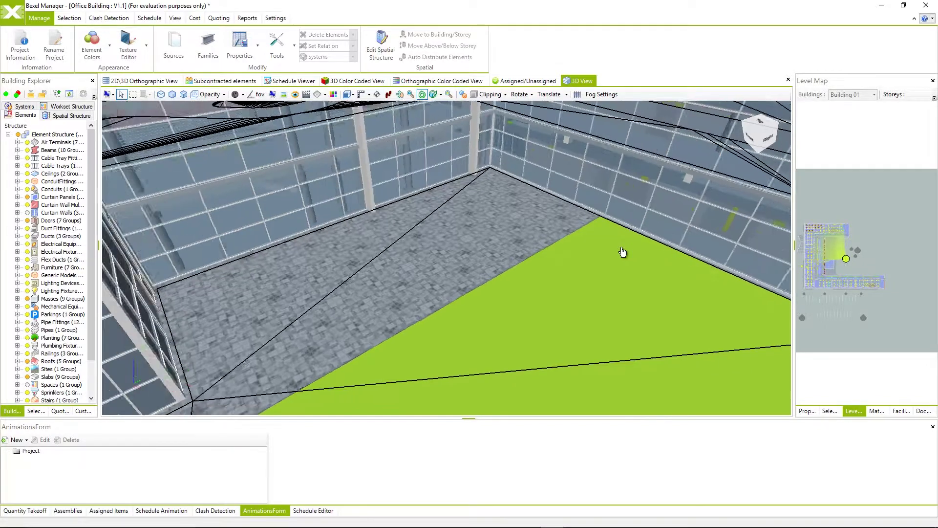
mouse_move(623, 252)
left_mouse_down()
mouse_move(570, 245)
mouse_move(558, 255)
left_mouse_up()
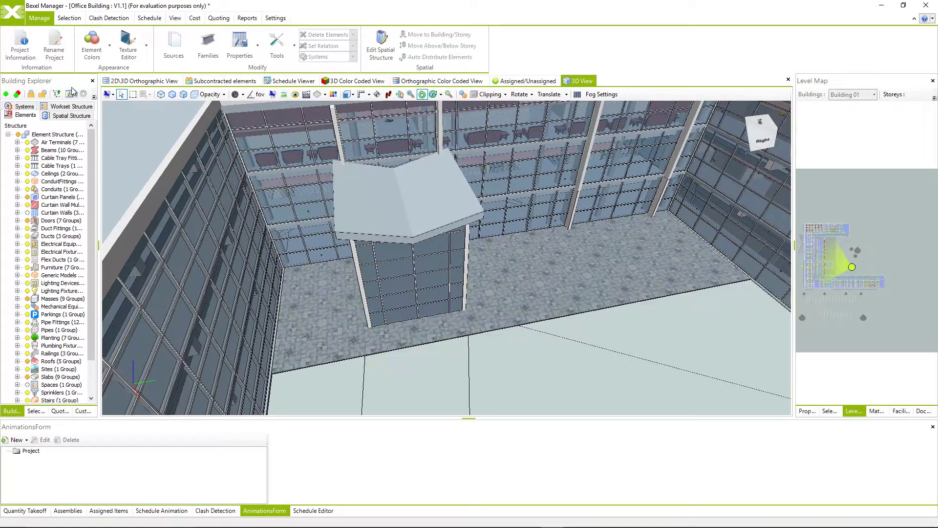
Edit the Pavement36m mapping to change its tile size from 3.6 m to 1 m
left_click(127, 43)
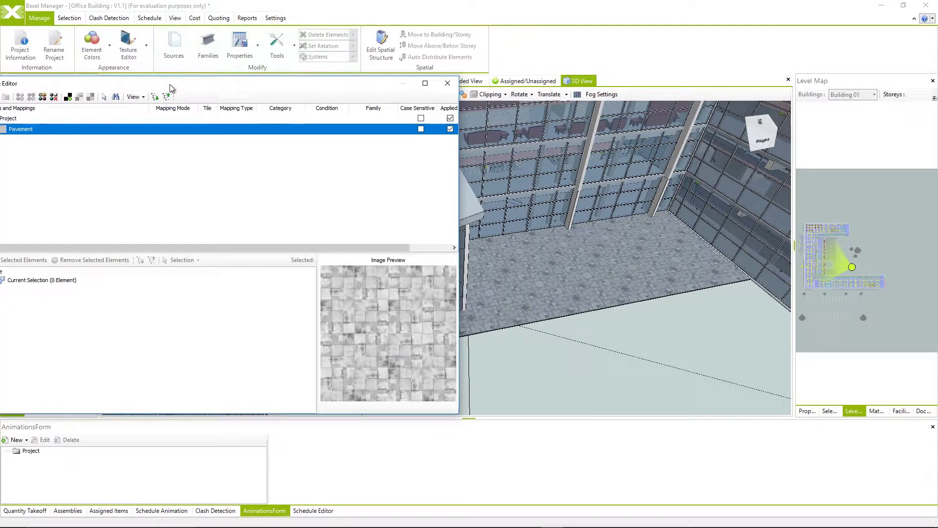
left_click_drag(169, 84, 286, 100)
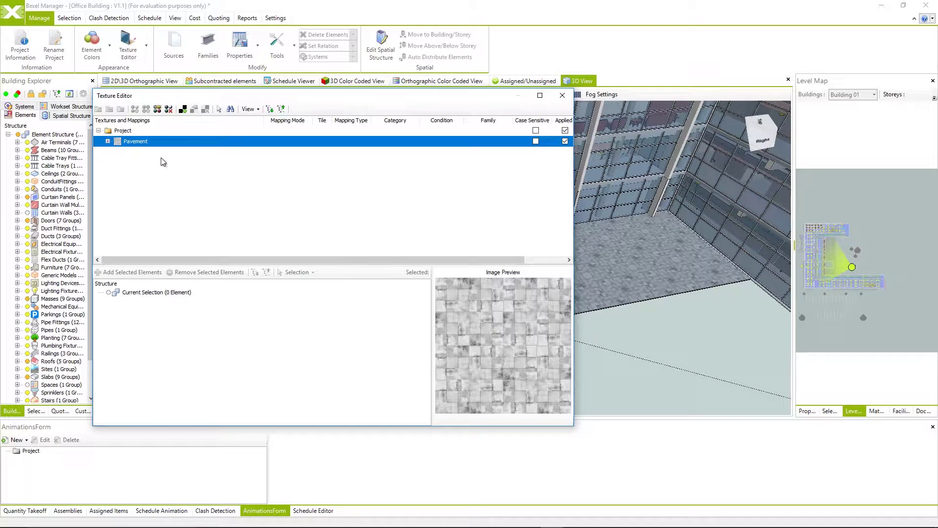
left_click(107, 142)
left_click(150, 152)
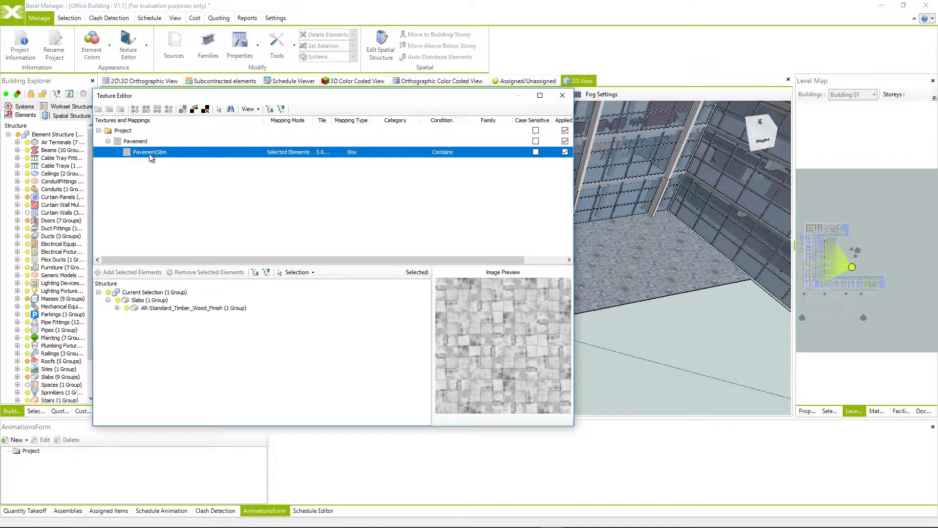
right_click(150, 157)
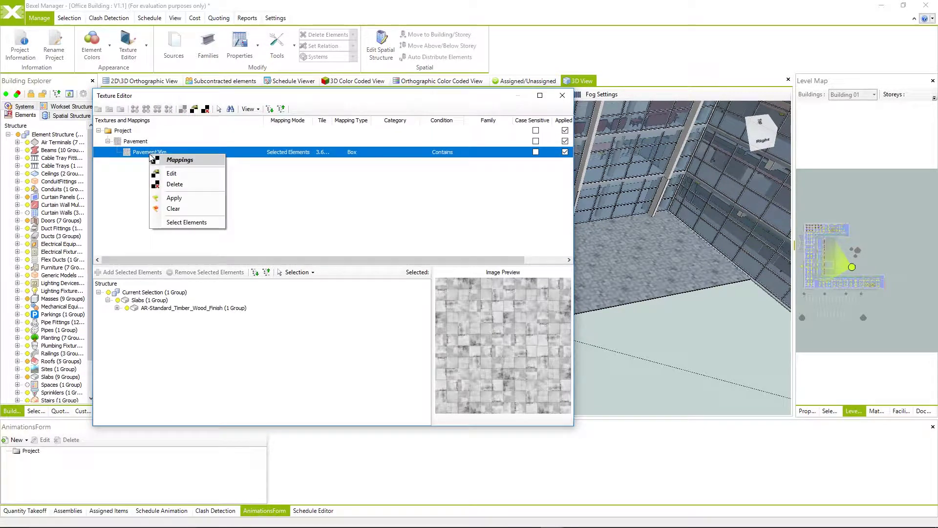
left_click(181, 179)
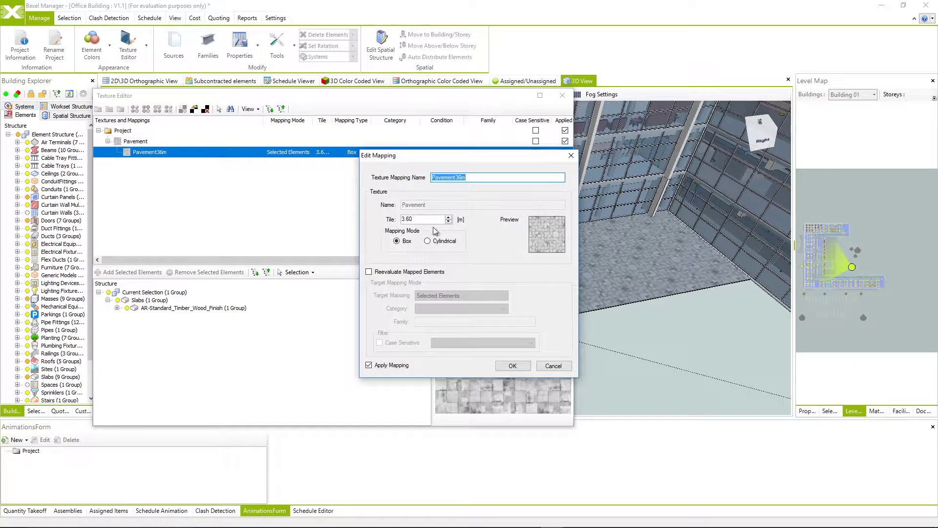
double_click(405, 220)
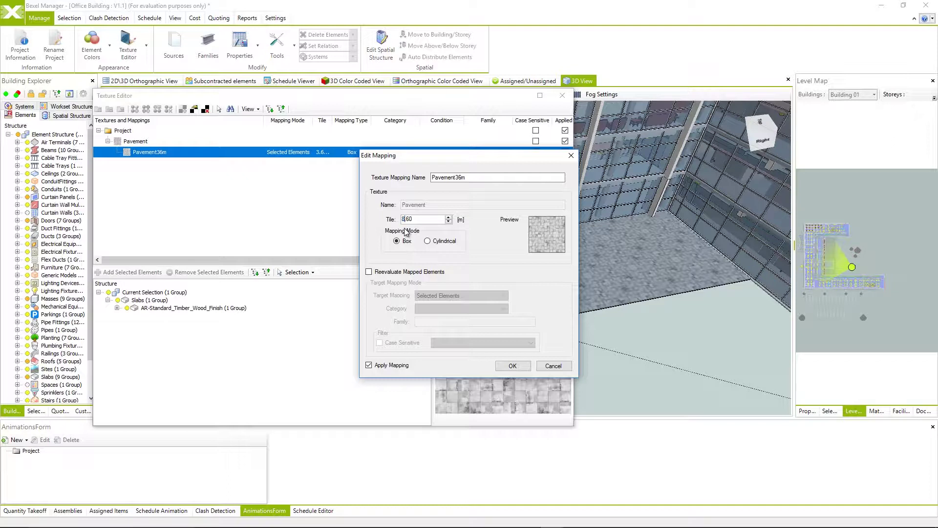
left_click_drag(424, 219, 397, 221)
type("1")
left_click(512, 366)
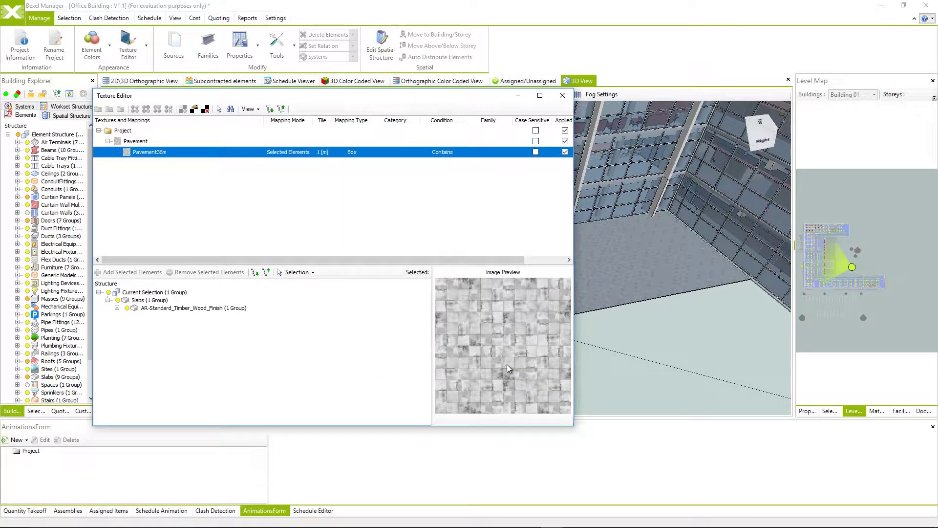
Close the Texture Editor, zoom to view the finer 1 m paving, and select the courtyard slab
left_click(562, 95)
scroll(557, 298, "up", 2)
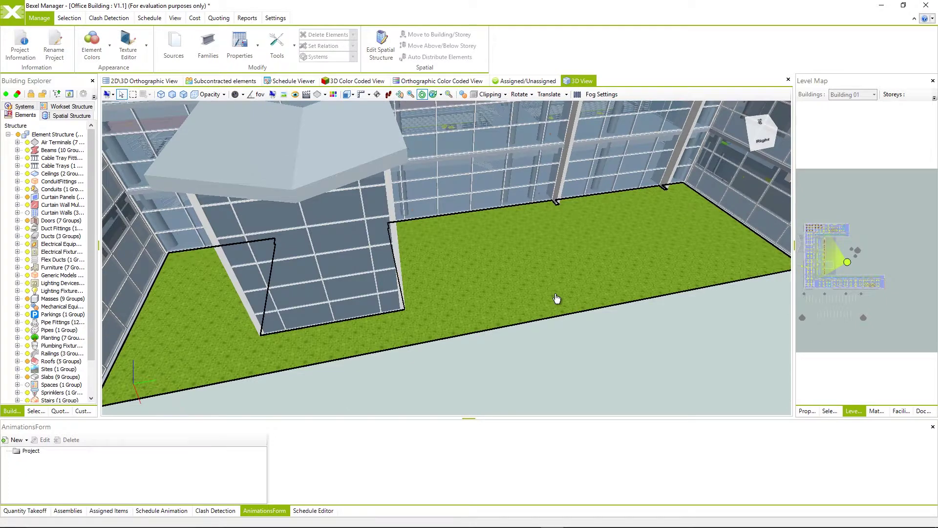
scroll(557, 298, "up", 2)
scroll(548, 312, "up", 2)
scroll(544, 324, "up", 2)
scroll(549, 324, "up", 2)
scroll(540, 327, "up", 2)
scroll(540, 327, "down", 2)
scroll(536, 328, "down", 2)
scroll(536, 310, "down", 2)
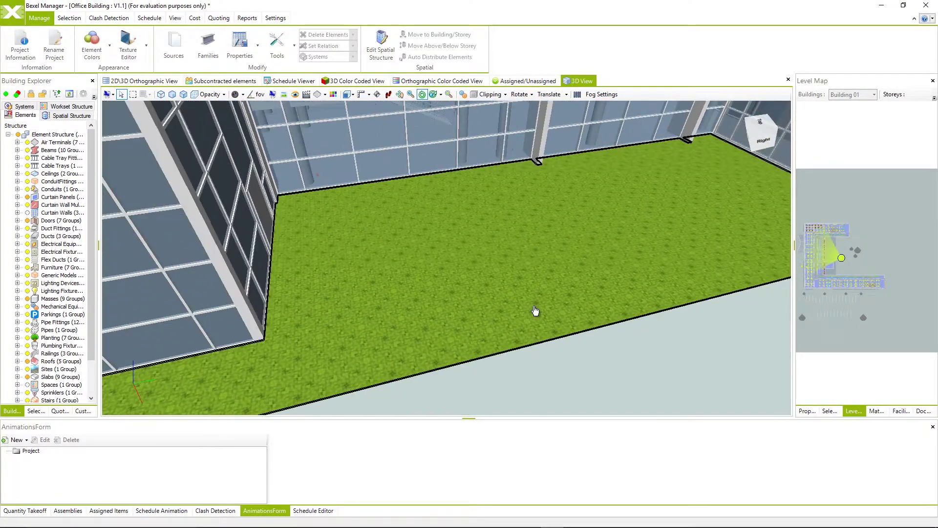
scroll(535, 311, "down", 2)
scroll(536, 311, "down", 2)
scroll(533, 293, "down", 2)
scroll(515, 250, "up", 2)
scroll(507, 255, "up", 2)
scroll(508, 256, "down", 2)
scroll(519, 261, "down", 2)
scroll(528, 266, "down", 1)
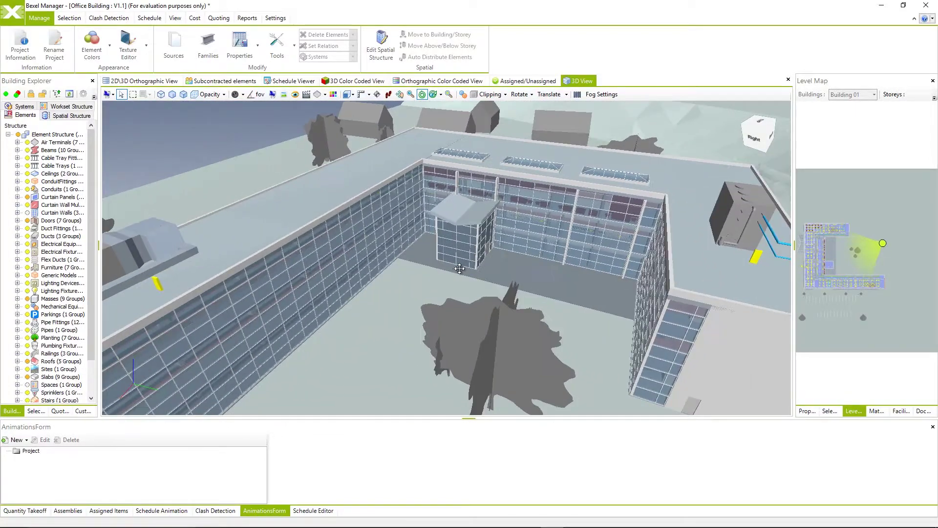
left_click(450, 269)
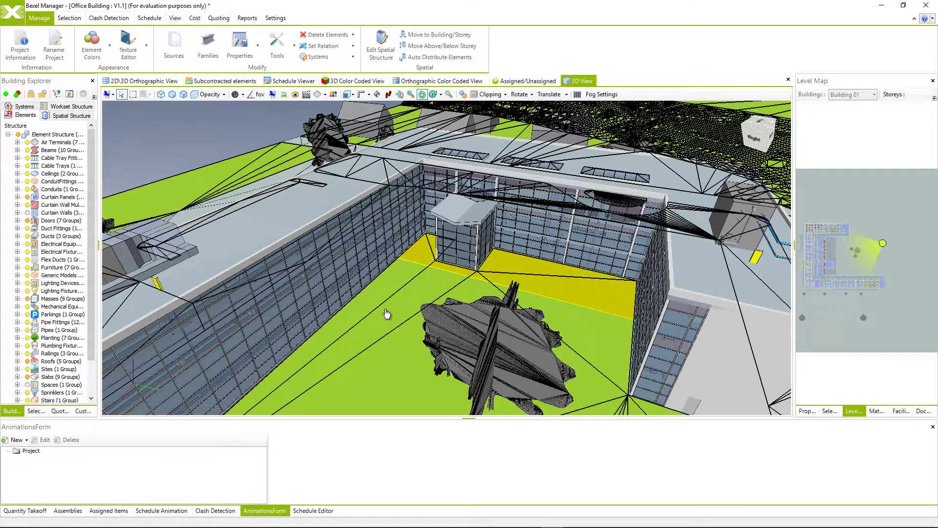
From the courtyard slab's mapping, edit Pavement36m and set its tile size back to 3.6 m
right_click(561, 271)
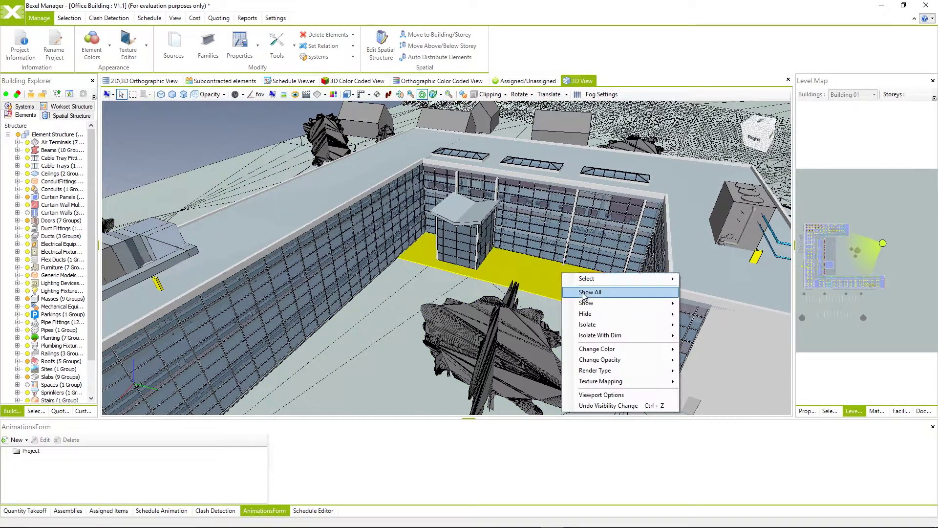
mouse_move(601, 382)
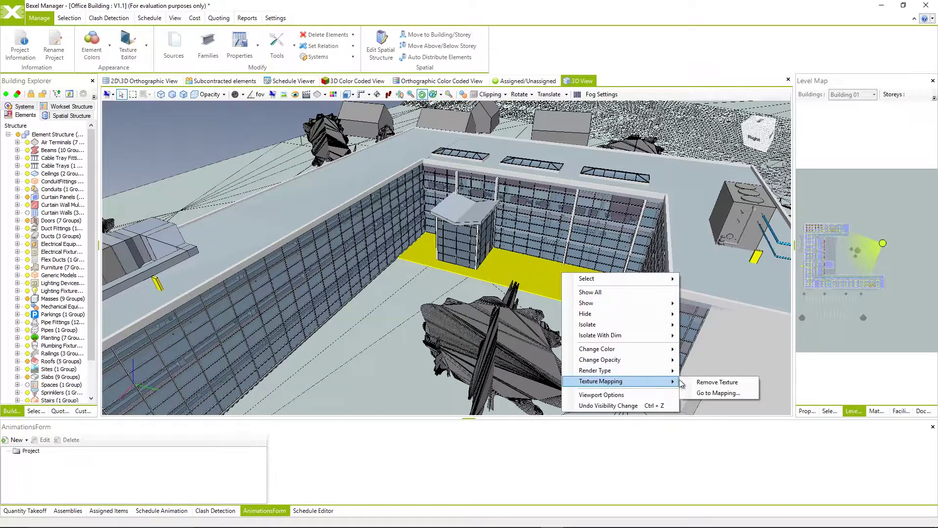
left_click(701, 395)
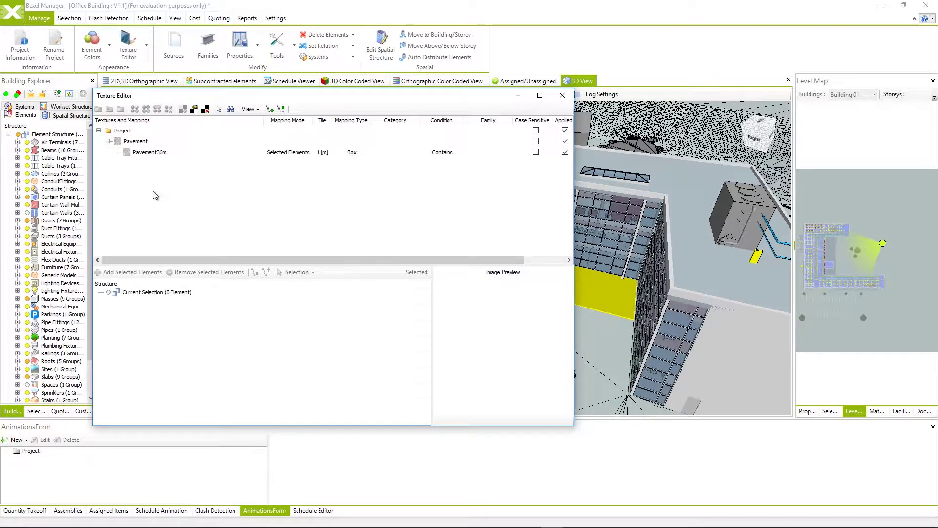
left_click(146, 155)
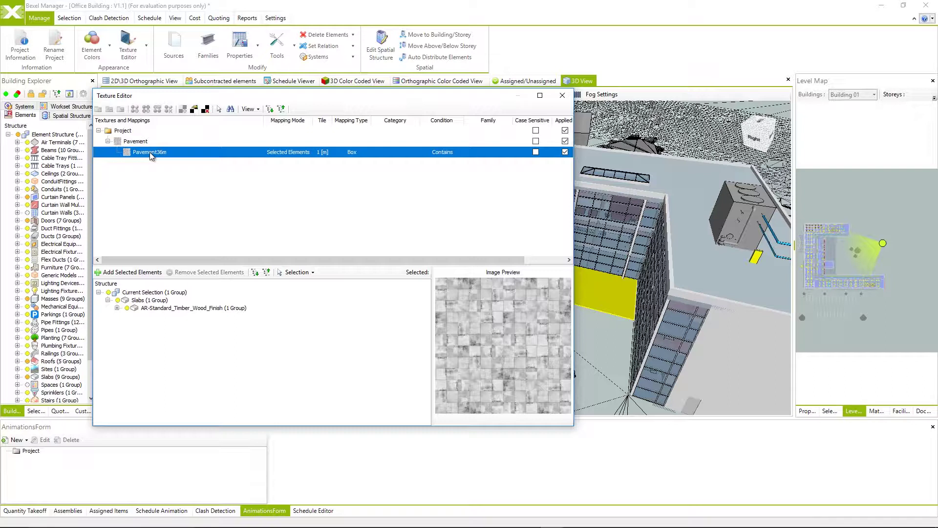
right_click(150, 152)
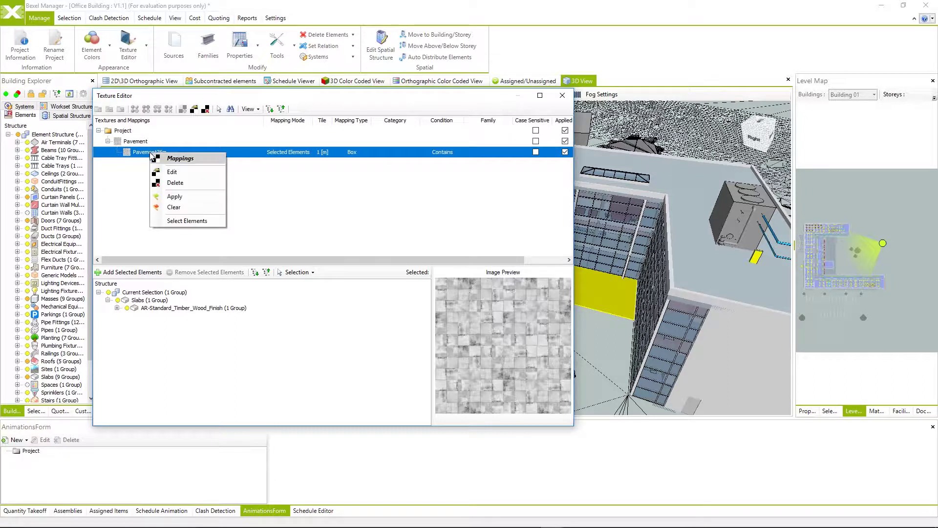
left_click(174, 174)
left_click_drag(416, 219, 395, 220)
type("3.")
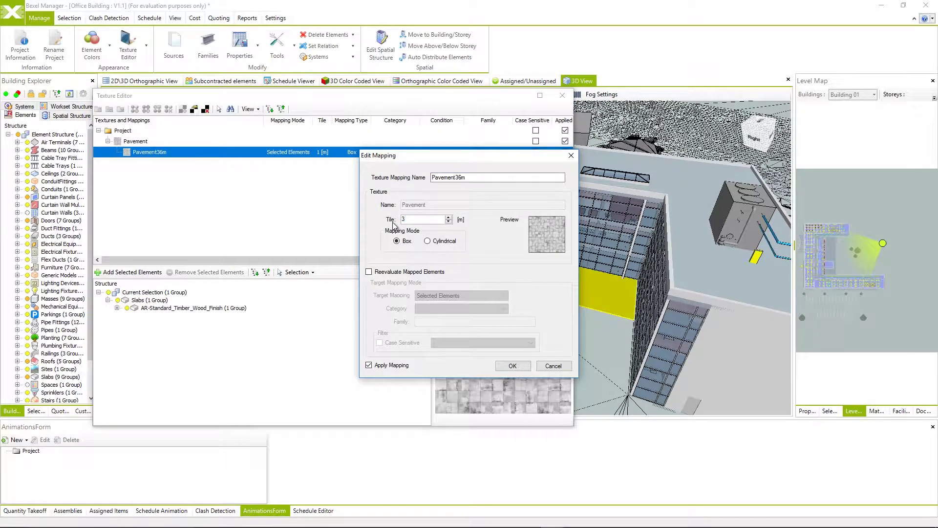
type("6")
left_click(513, 365)
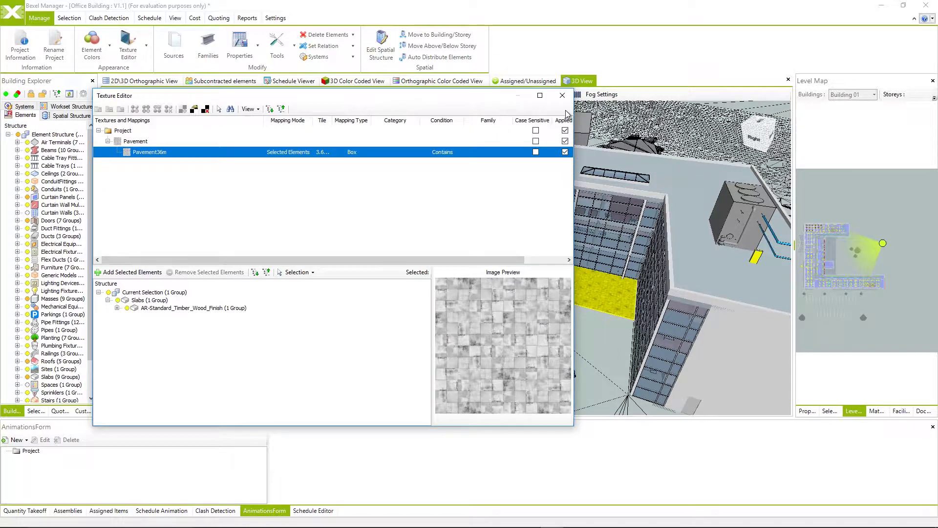
Close the Texture Editor and remove the texture from the courtyard slab
left_click(589, 257)
right_click(581, 285)
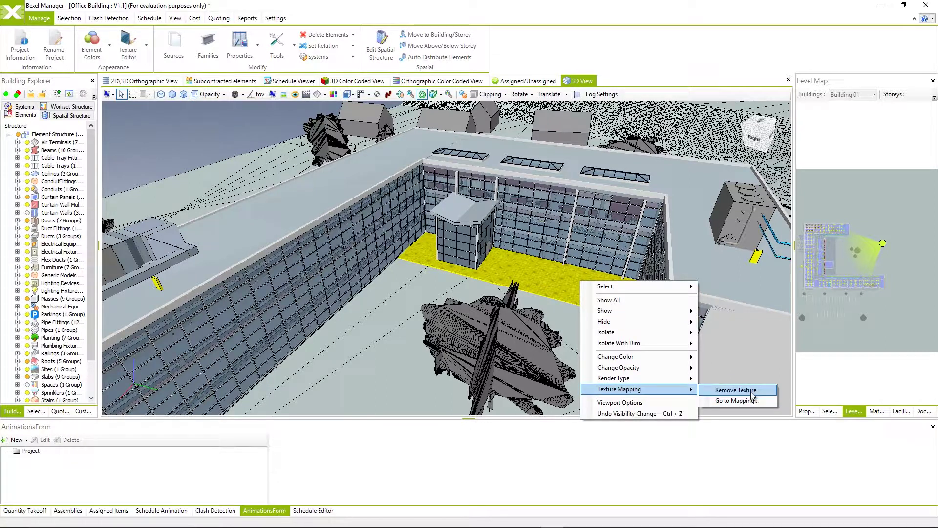
left_click(748, 390)
key("Escape")
Select the courtyard floor slab together with the parking area and road strip
left_click_drag(557, 345, 477, 274)
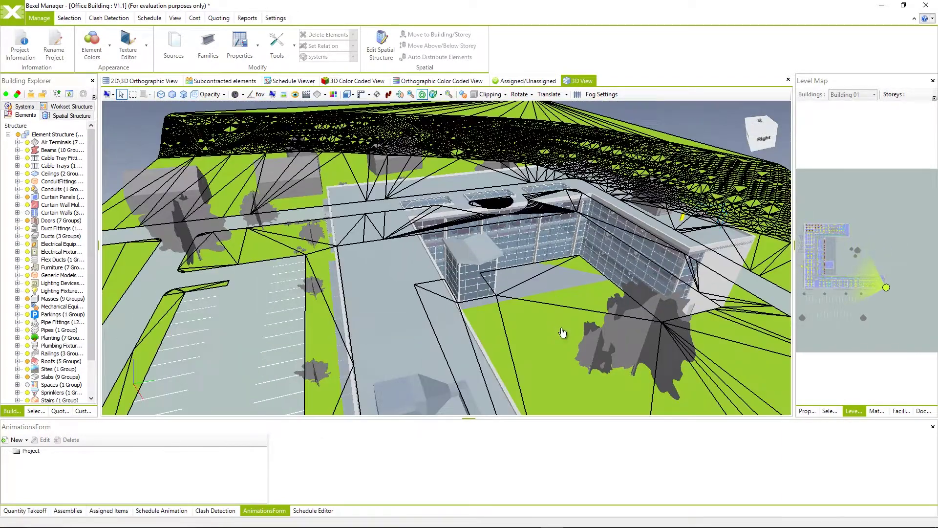
left_click(475, 272)
left_click_drag(475, 271, 417, 291)
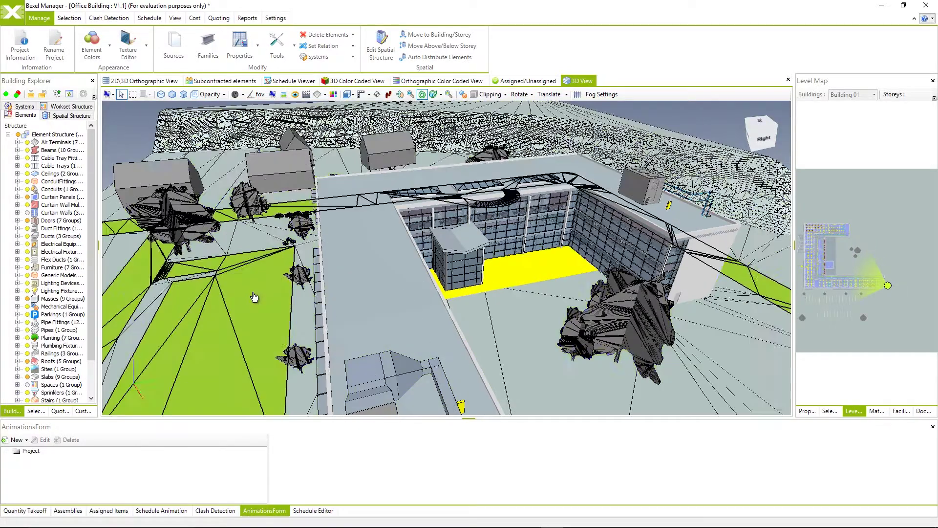
left_click(262, 306, "ctrl")
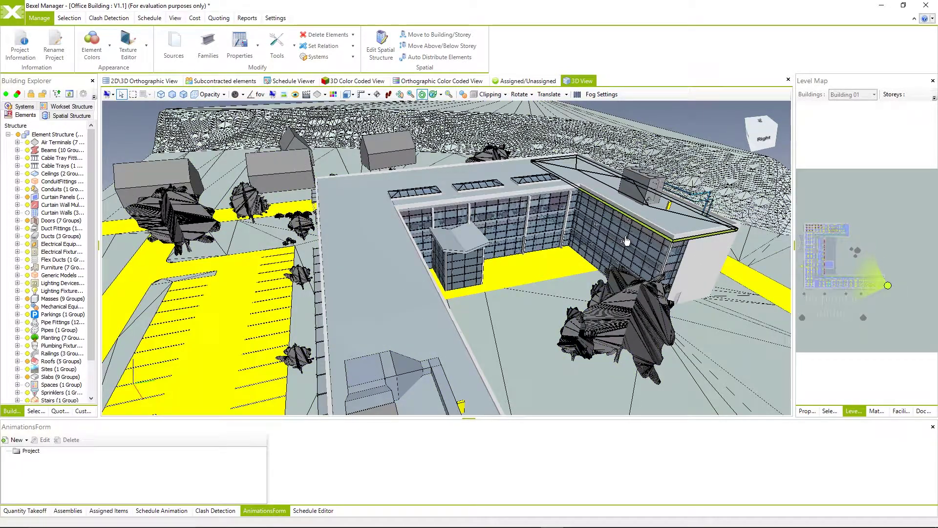
right_click(524, 271)
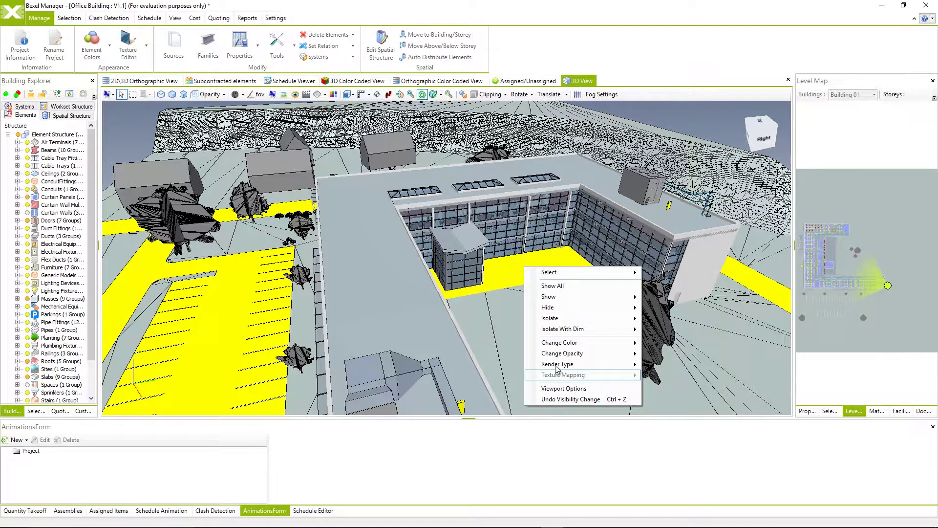
left_click(128, 42)
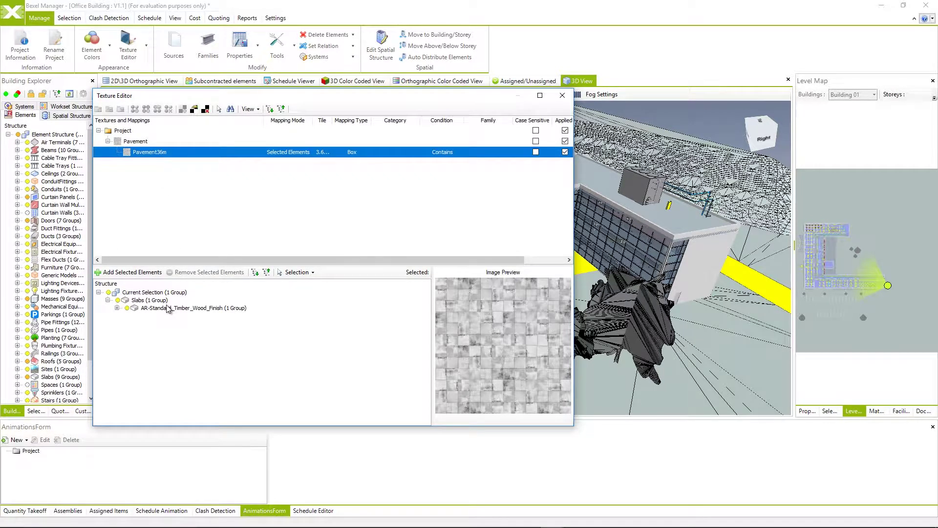
Add the selected site elements to the Pavement36m mapping and close the Texture Editor
left_click(136, 275)
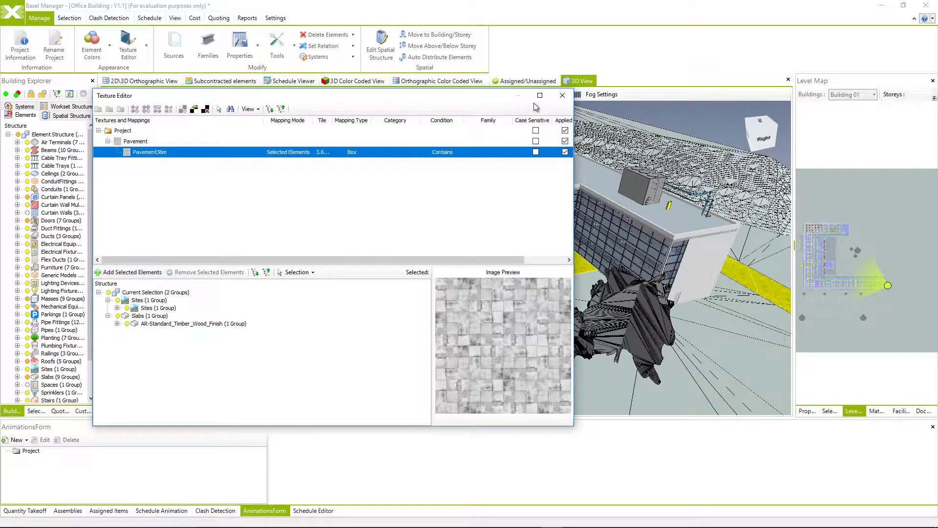
left_click(563, 95)
mouse_move(455, 314)
left_mouse_down()
mouse_move(486, 312)
mouse_move(447, 325)
mouse_move(430, 304)
left_mouse_up()
Inspect the textured site terrain from a new angle, then show the Texture Editor's extra options
left_click(430, 304)
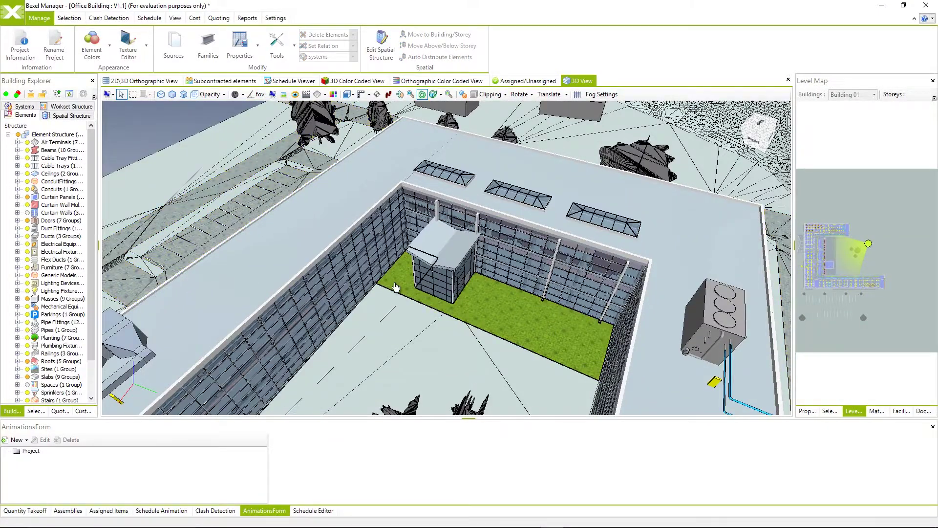
scroll(425, 311, "down", 5)
scroll(421, 315, "down", 2)
mouse_move(415, 318)
left_mouse_down()
mouse_move(451, 259)
mouse_move(456, 268)
left_mouse_up()
left_click(456, 268)
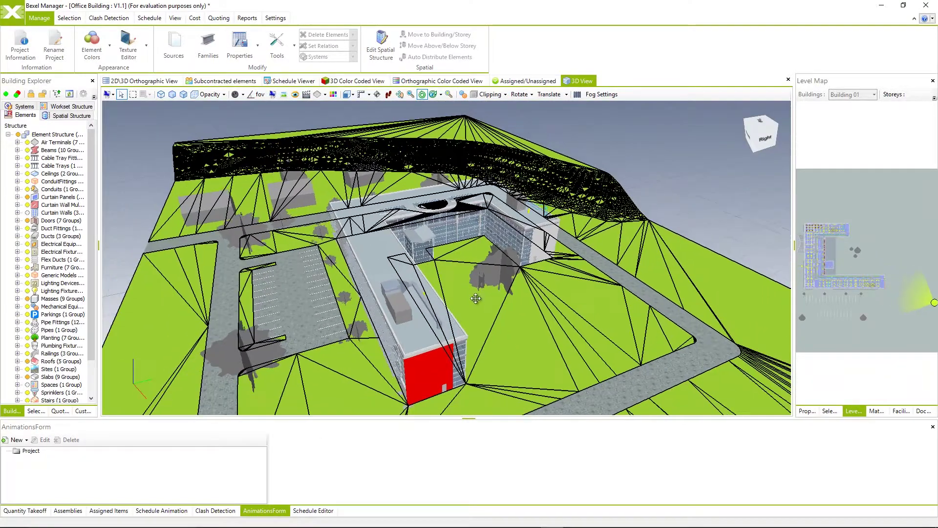
left_click(752, 166)
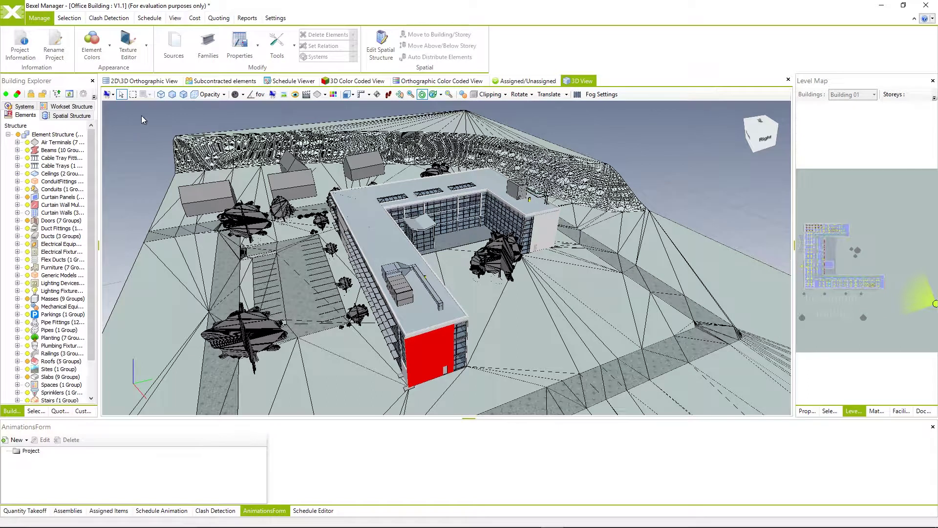
left_click(149, 52)
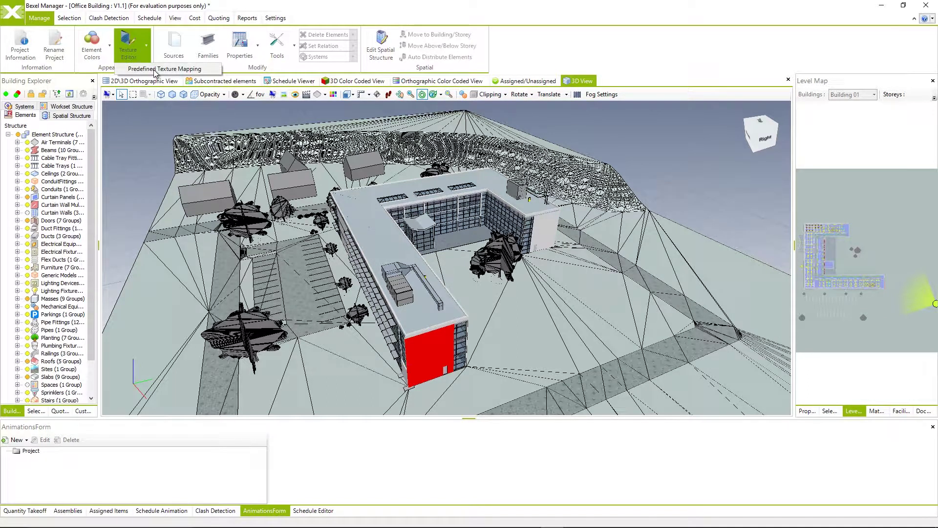
Import 26 mapping rules from Quick Mapper Template demo.xlsx into Predefined Texture Mapping
left_click(155, 70)
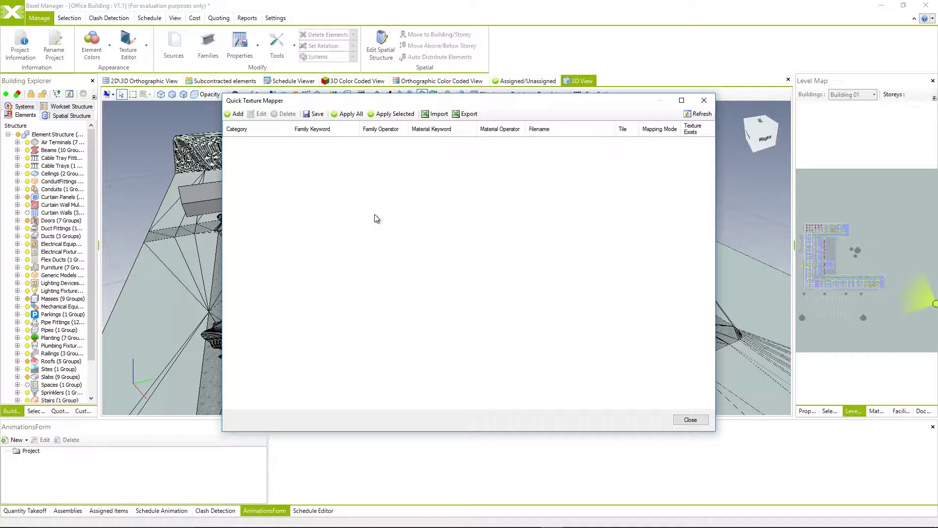
left_click(436, 116)
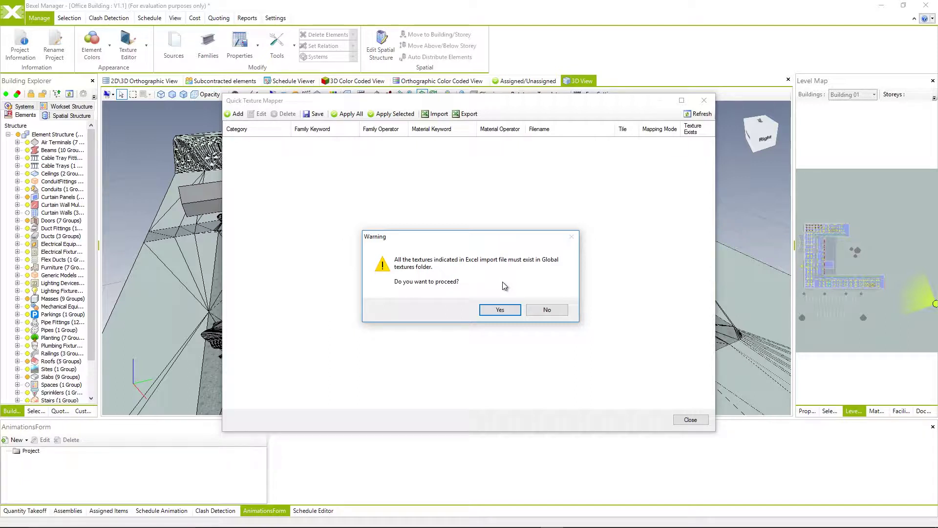
left_click(503, 310)
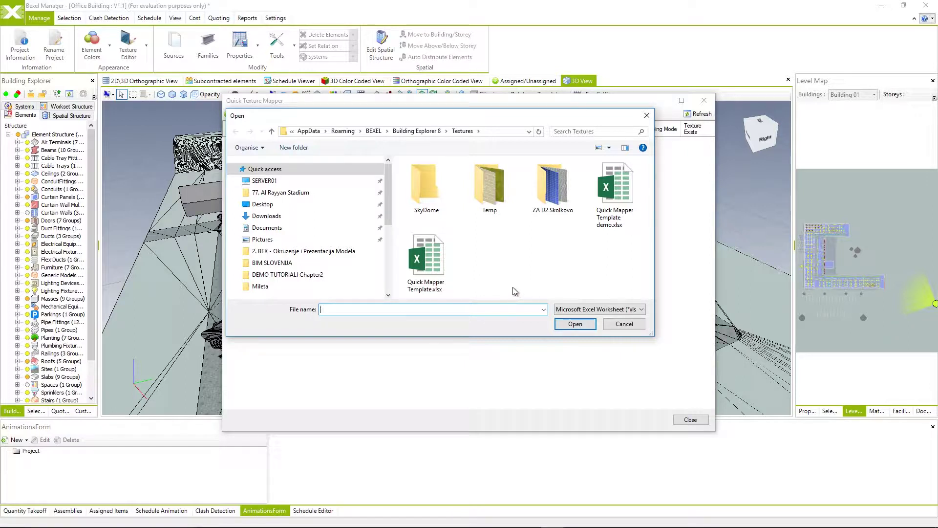
left_click(616, 200)
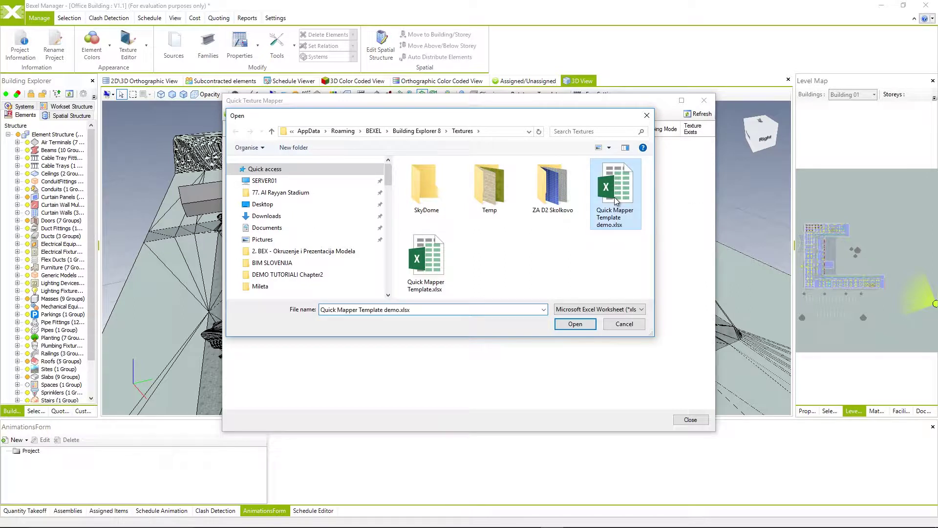
left_click(575, 324)
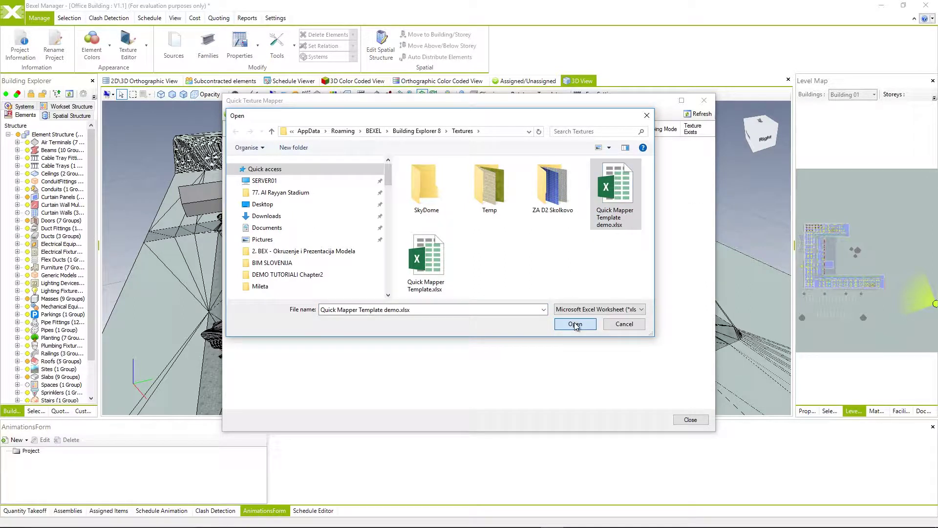
left_click(574, 321)
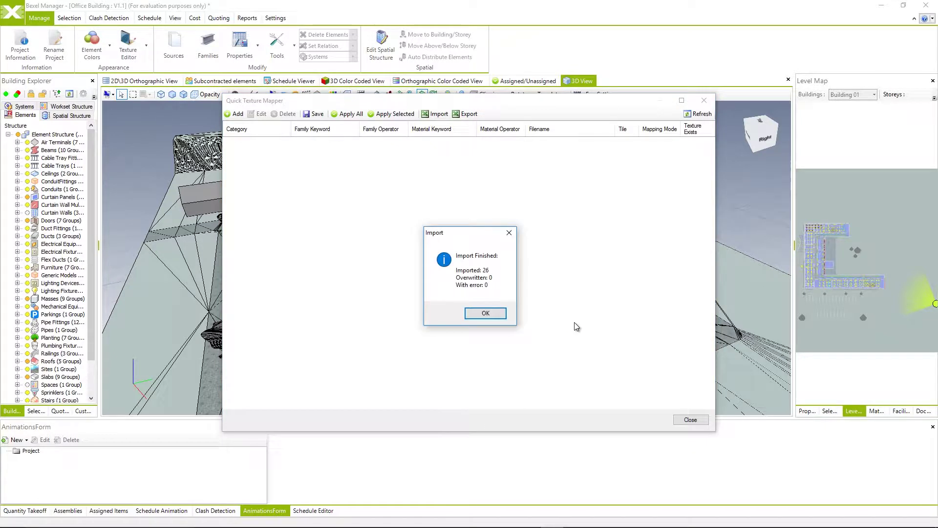
left_click(482, 313)
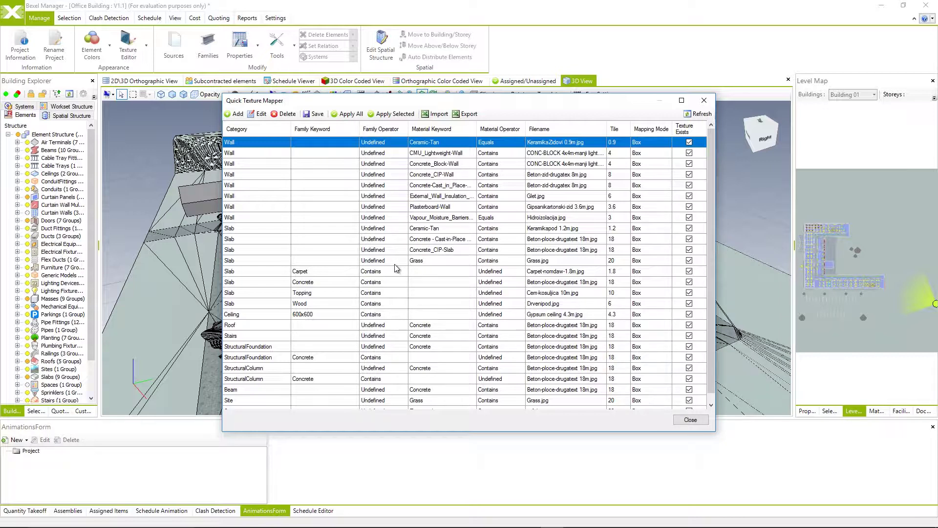
Apply All imported Quick Texture Mapper rules to the model, then close the mapper
scroll(395, 268, "down", 1)
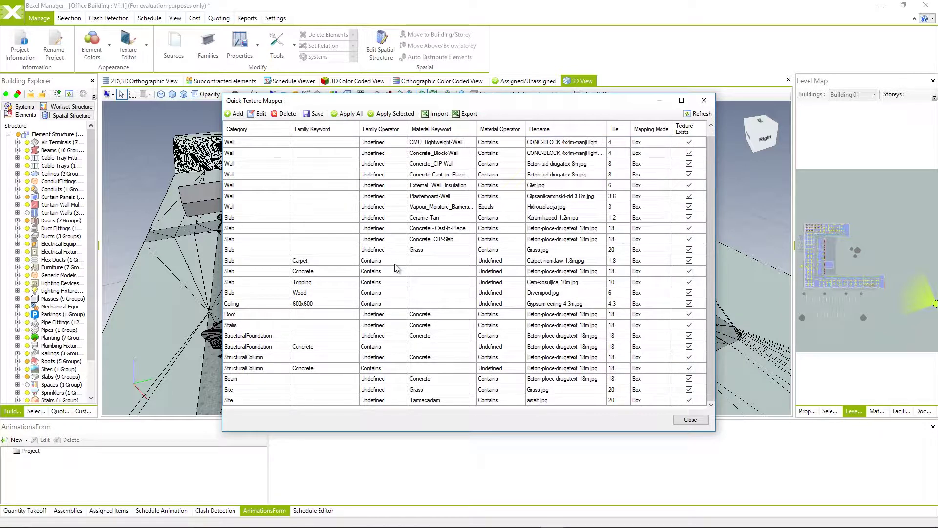
scroll(396, 268, "up", 1)
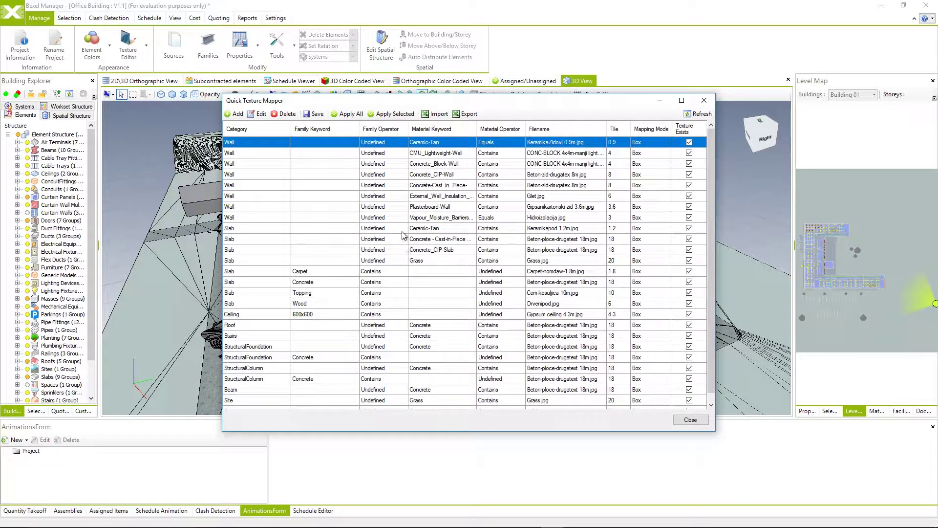
left_click(344, 115)
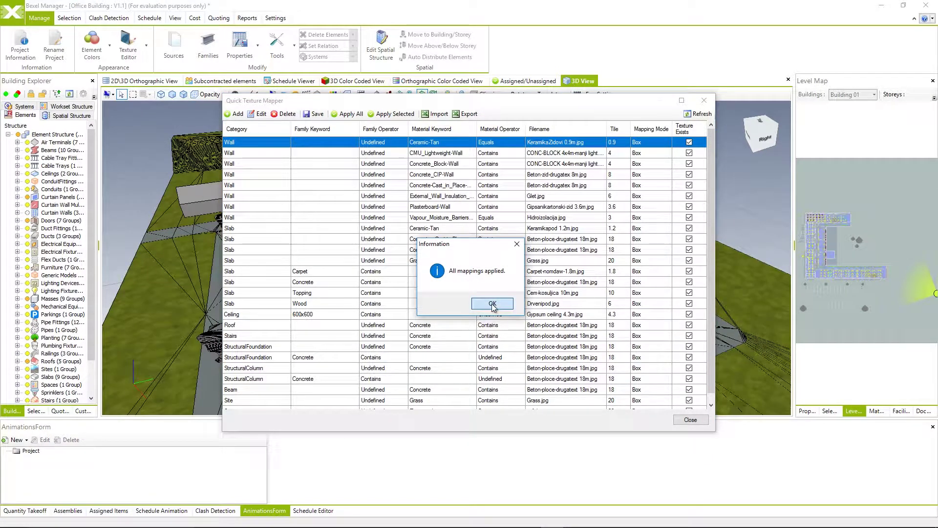
left_click(698, 423)
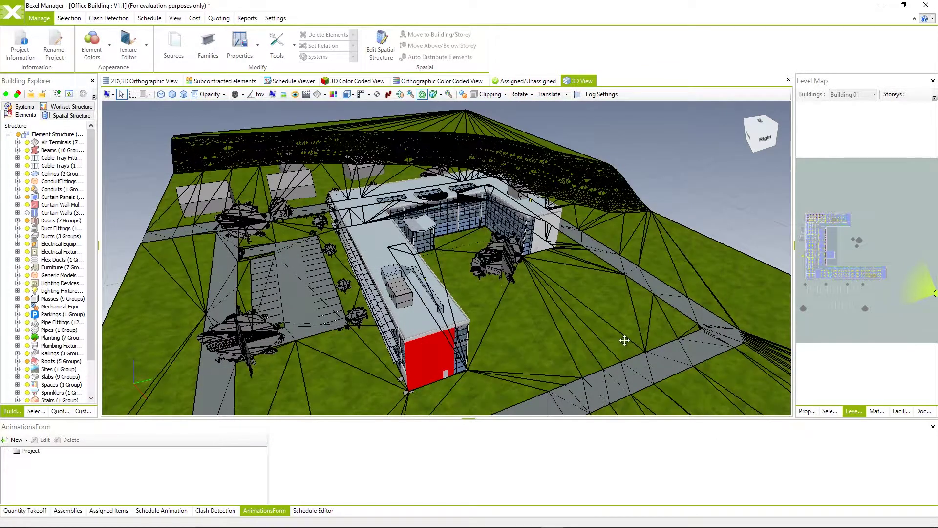
Orbit and zoom in for a close-up of the textured roof
mouse_move(616, 338)
left_mouse_down()
mouse_move(342, 250)
mouse_move(541, 266)
left_mouse_up()
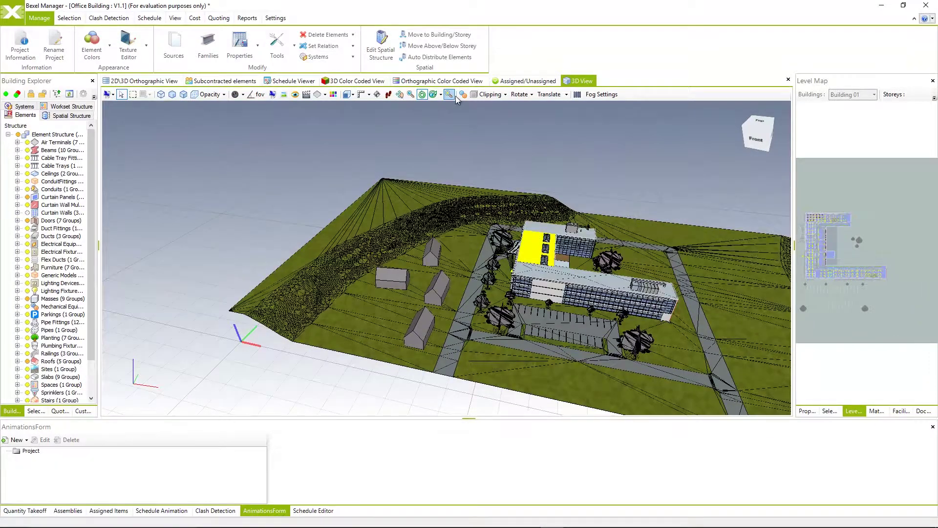
left_click(448, 94)
left_click_drag(516, 251, 482, 285)
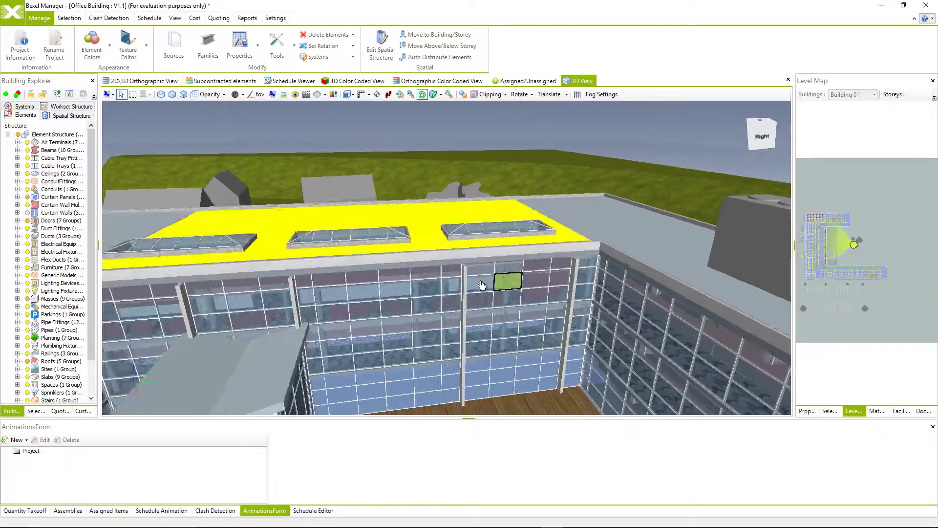
scroll(481, 285, "up", 3)
scroll(421, 283, "up", 3)
scroll(452, 279, "up", 3)
scroll(447, 278, "up", 2)
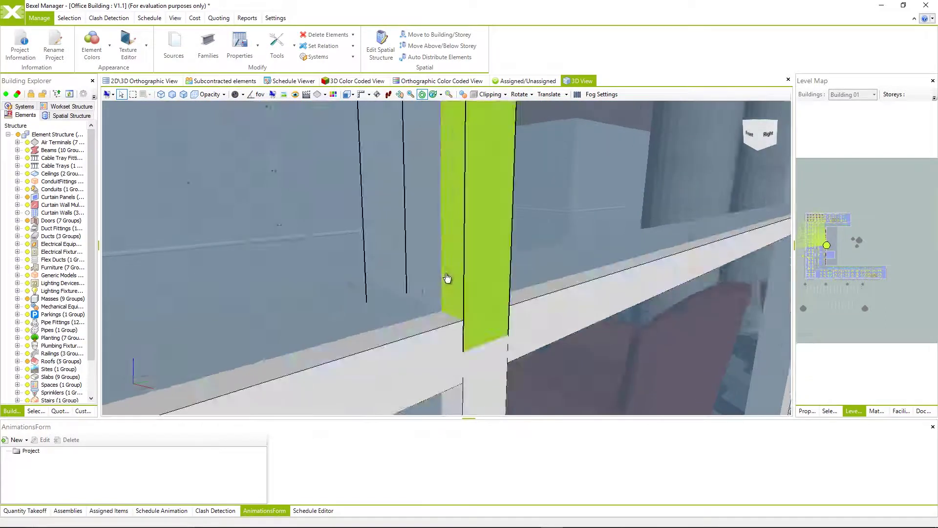
scroll(448, 278, "up", 3)
scroll(459, 293, "up", 2)
scroll(469, 313, "up", 2)
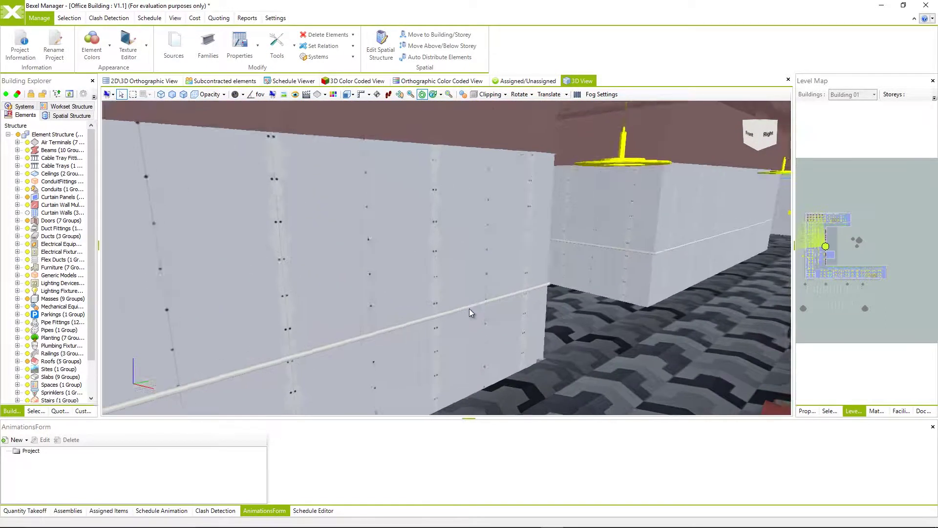
scroll(470, 309, "up", 2)
scroll(480, 303, "up", 3)
Move into the building to inspect the patterned floors and textured walls
left_click_drag(547, 319, 544, 244)
scroll(543, 250, "up", 2)
scroll(544, 253, "up", 2)
scroll(544, 257, "up", 3)
scroll(544, 260, "up", 1)
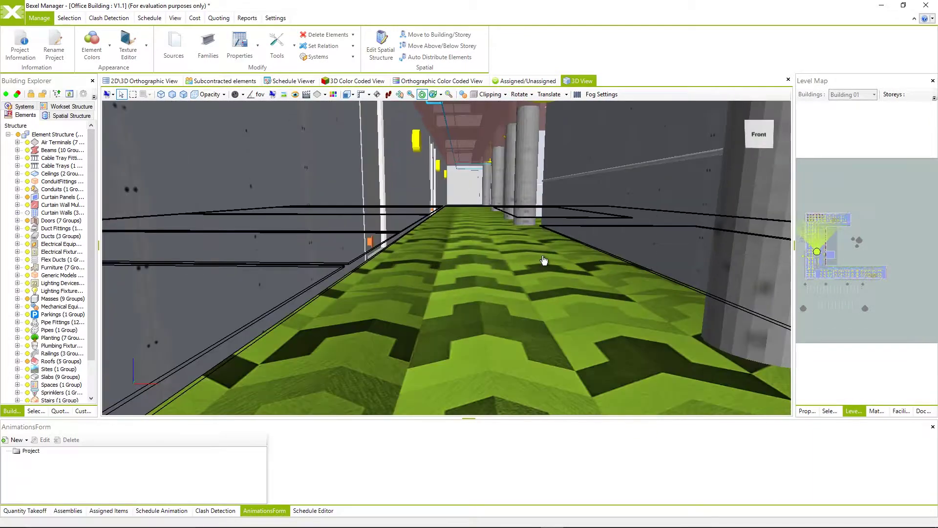
scroll(544, 264, "up", 2)
scroll(591, 271, "up", 2)
scroll(625, 274, "up", 2)
scroll(545, 281, "up", 2)
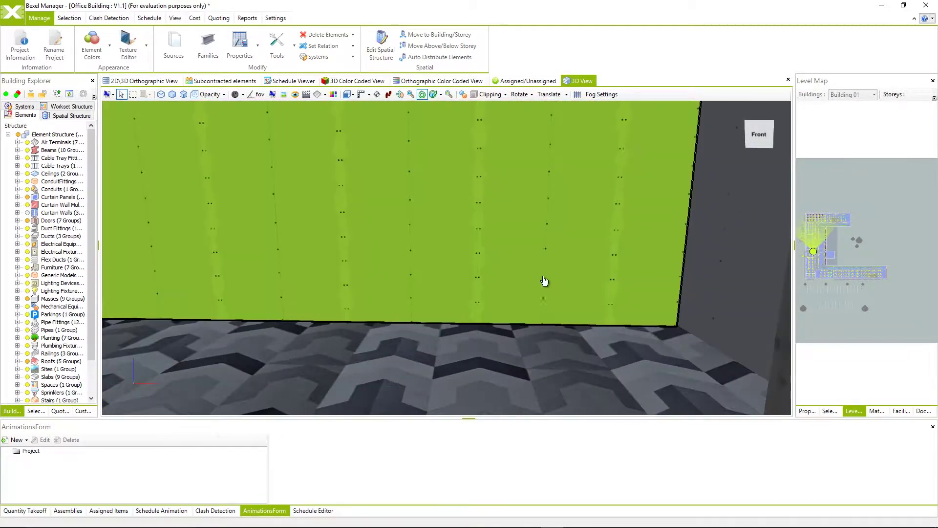
scroll(545, 281, "up", 2)
scroll(544, 276, "up", 2)
Tilt toward the ceiling, then zoom out and orbit above the grass-covered site
mouse_move(559, 277)
left_mouse_down()
mouse_move(559, 318)
mouse_move(497, 270)
left_mouse_up()
scroll(497, 271, "down", 2)
scroll(516, 262, "down", 2)
scroll(497, 260, "down", 3)
scroll(514, 256, "down", 2)
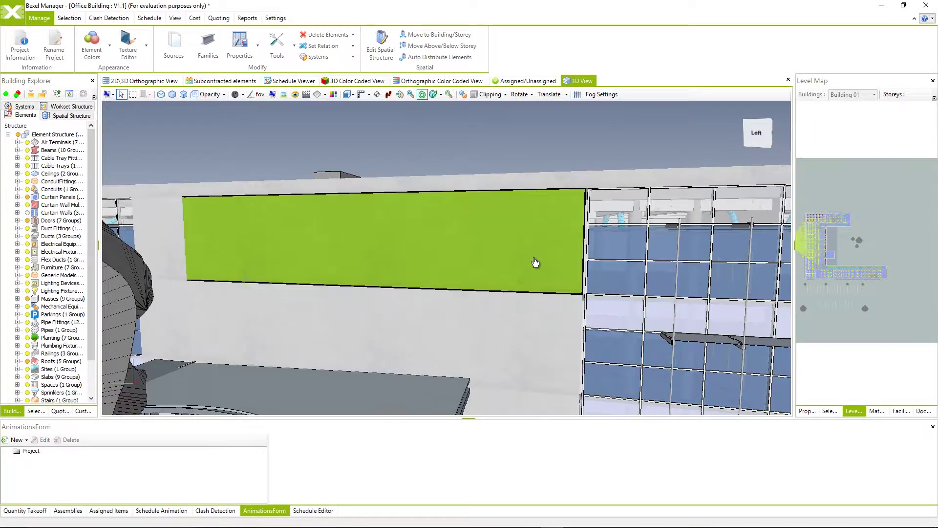
scroll(535, 263, "down", 3)
scroll(534, 264, "down", 3)
mouse_move(534, 264)
left_mouse_down()
mouse_move(499, 284)
mouse_move(552, 276)
mouse_move(427, 274)
mouse_move(404, 285)
left_mouse_up()
scroll(553, 277, "down", 3)
scroll(553, 276, "down", 2)
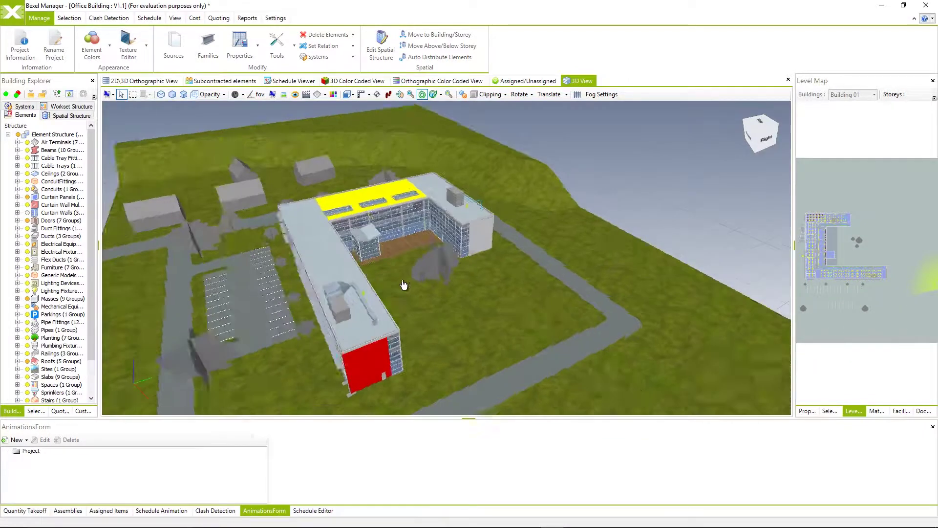
Review the imported mappings and their element counts in the Texture Editor, then close it
left_click(129, 45)
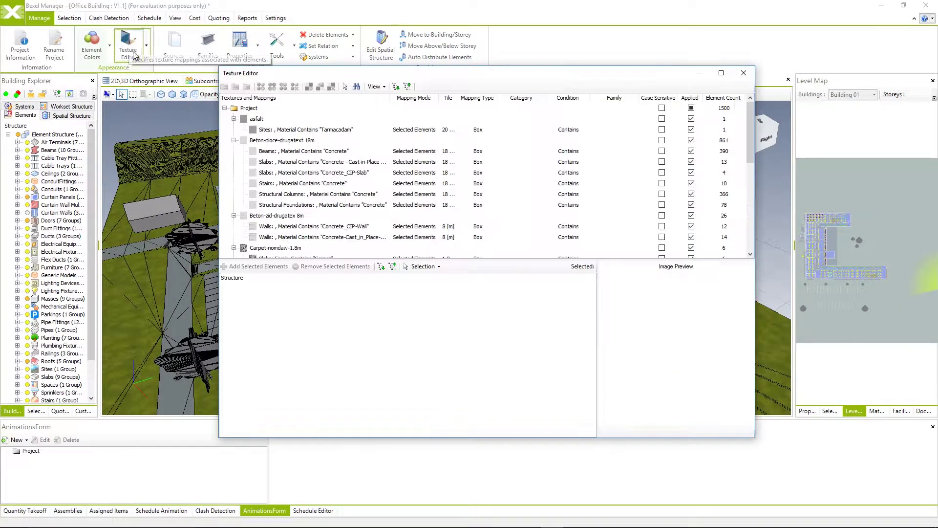
scroll(313, 173, "down", 5)
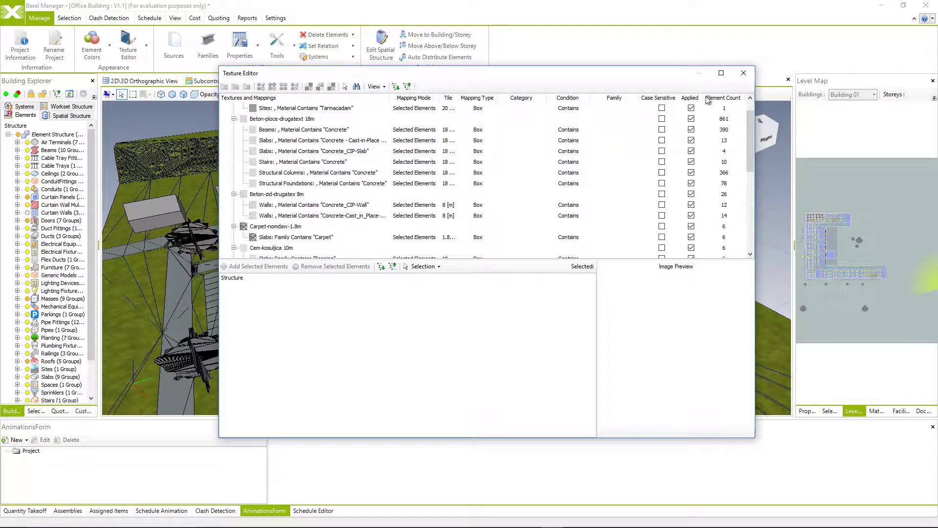
left_click(743, 73)
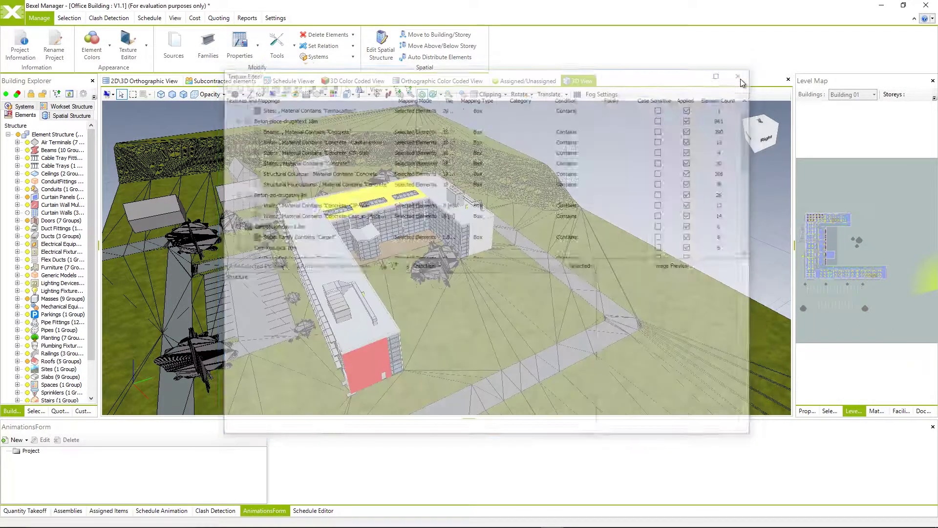